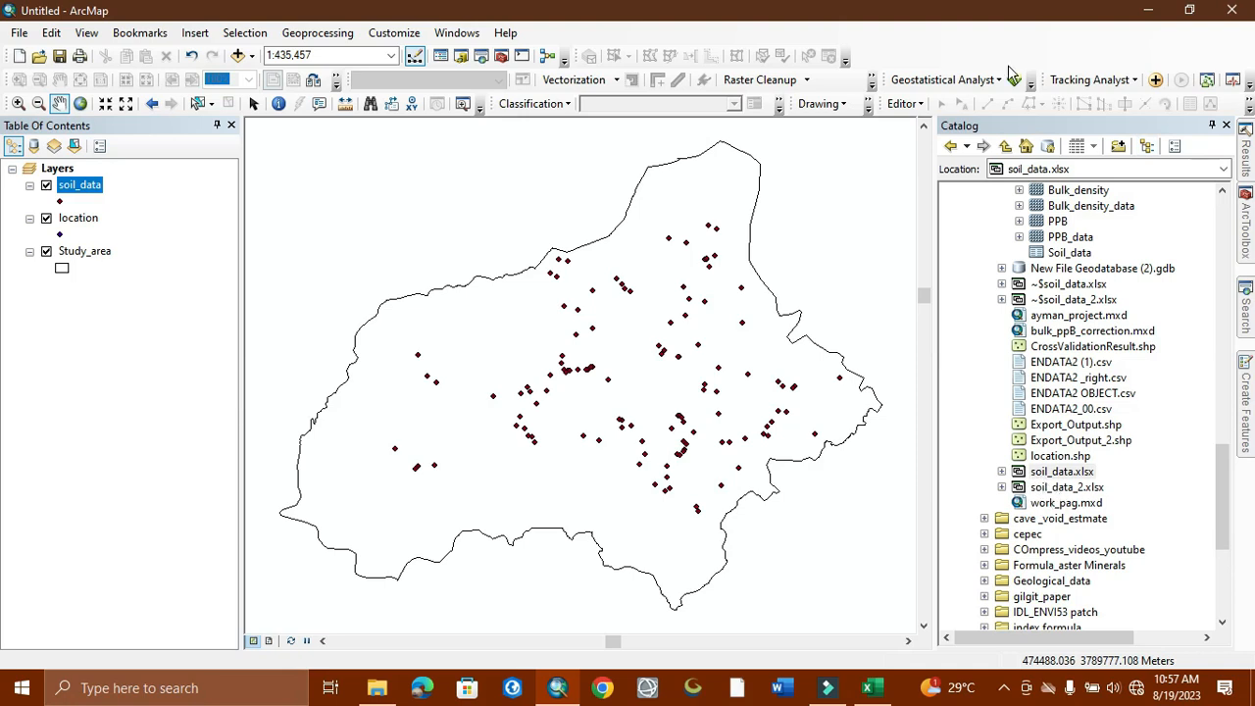
Step: Put away the soil_data_2 workbook and bring the ArcMap map back on screen
{"action": "left_click", "coordinate": [1148, 8]}
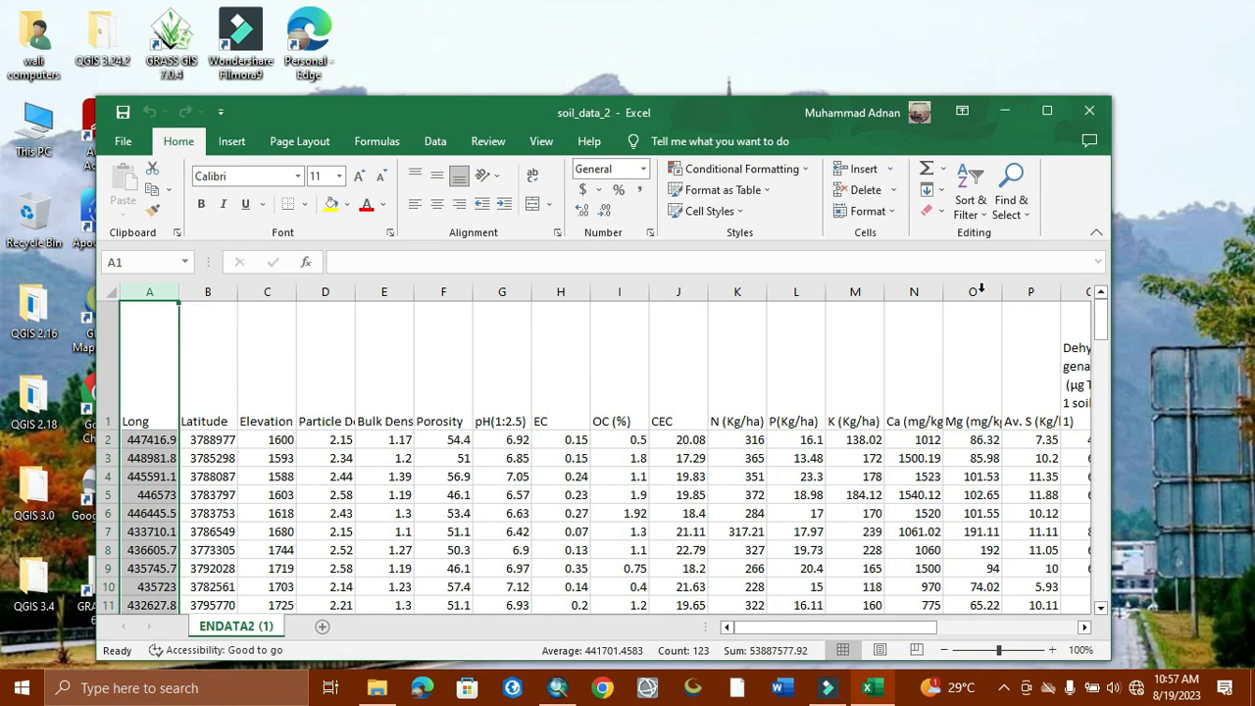
{"action": "left_click", "coordinate": [1008, 112]}
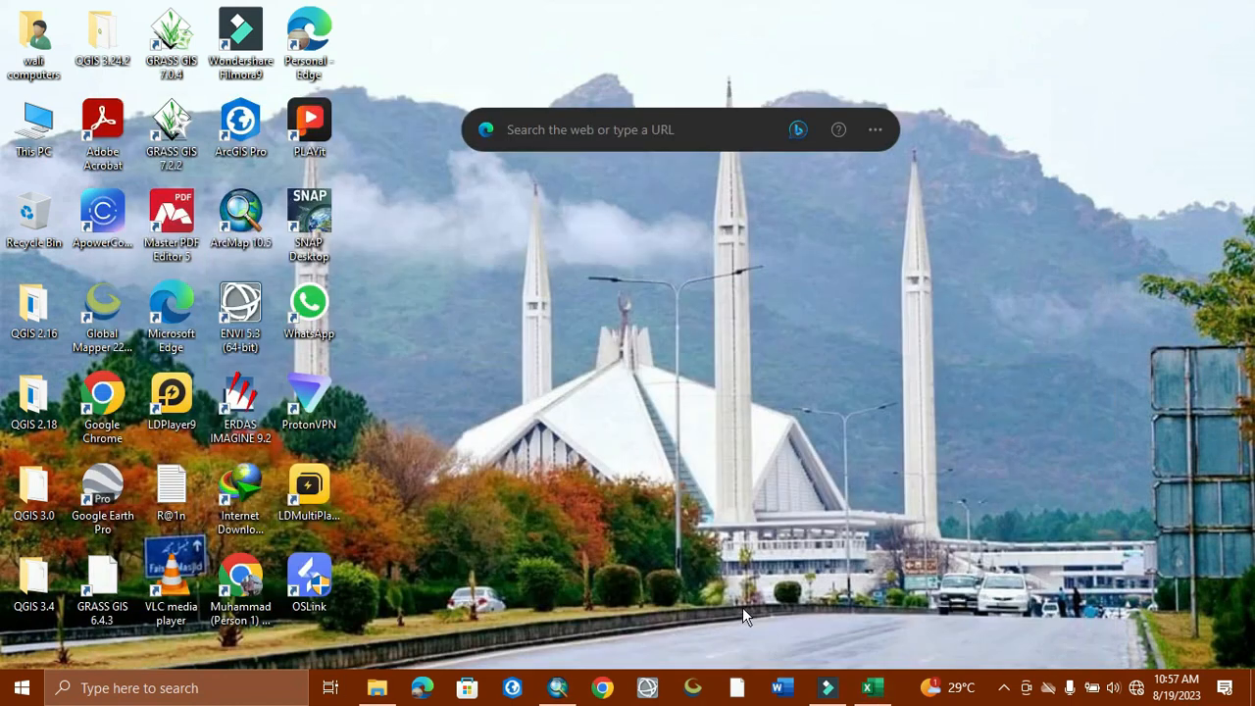
{"action": "left_click", "coordinate": [557, 687]}
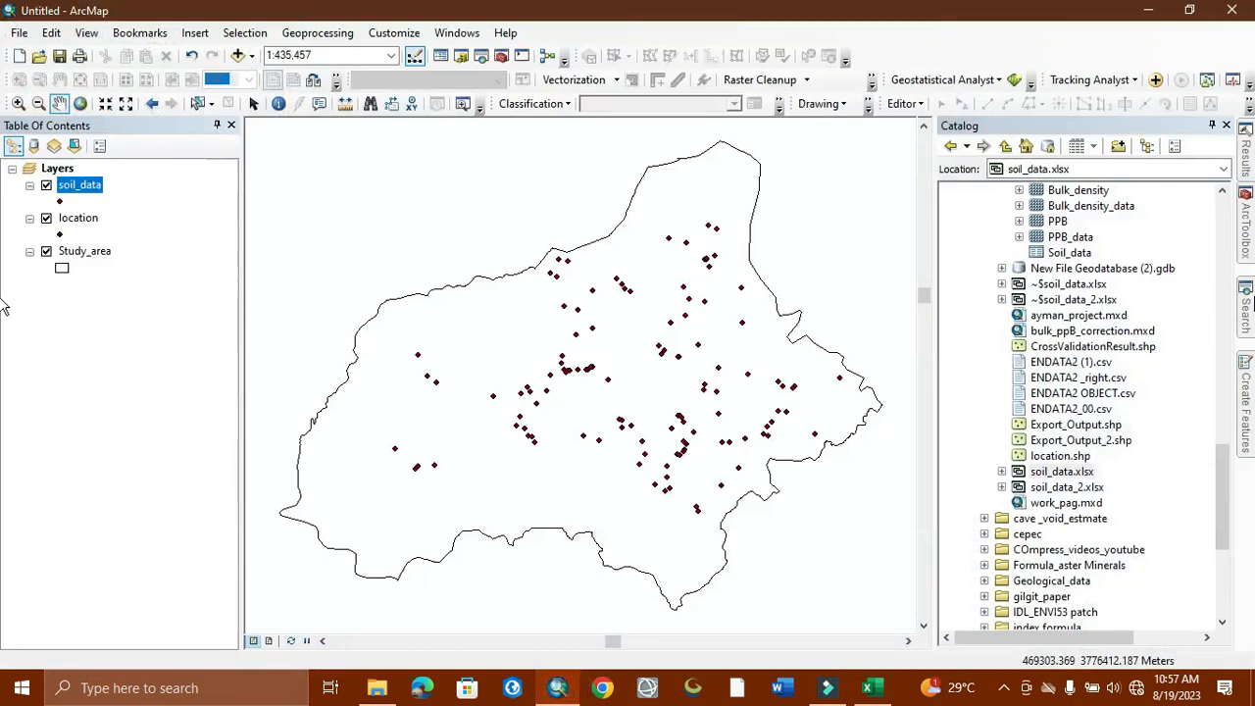
Step: Search the tools for 'excel to table' in the Search pane
{"action": "left_click", "coordinate": [1254, 297]}
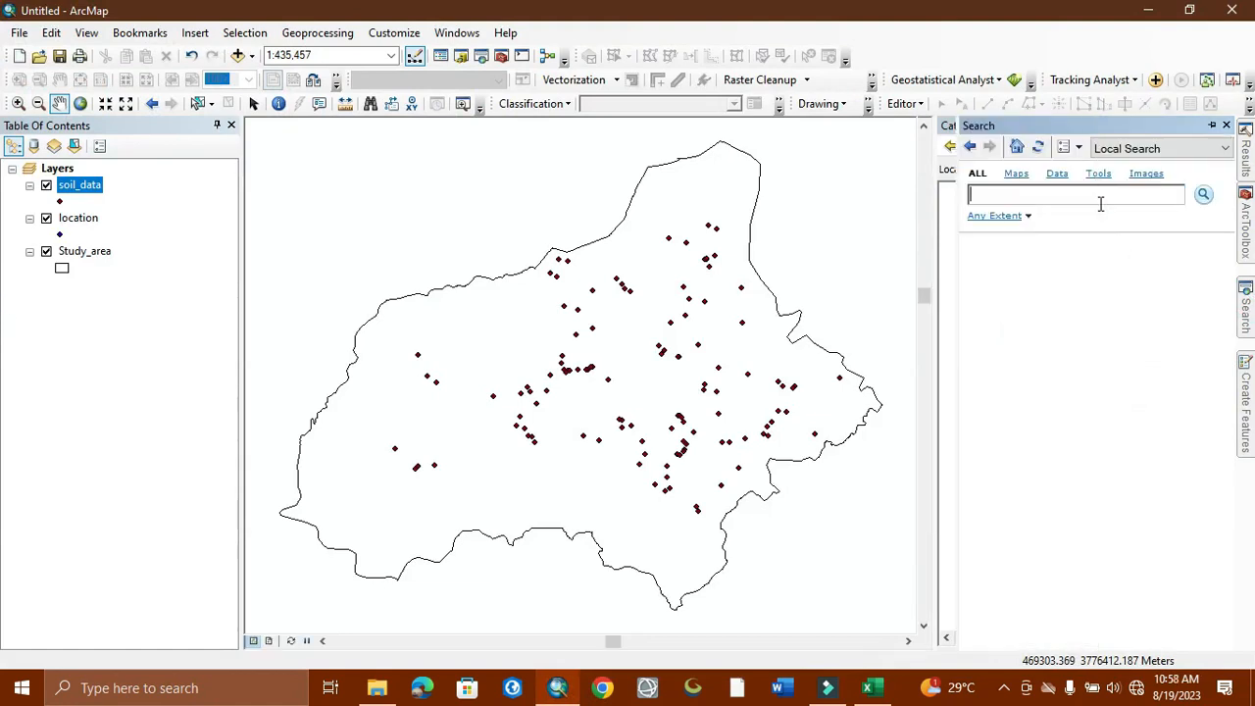
{"action": "left_click", "coordinate": [1076, 196]}
{"action": "type", "text": "excel to table"}
{"action": "key", "text": "Return"}
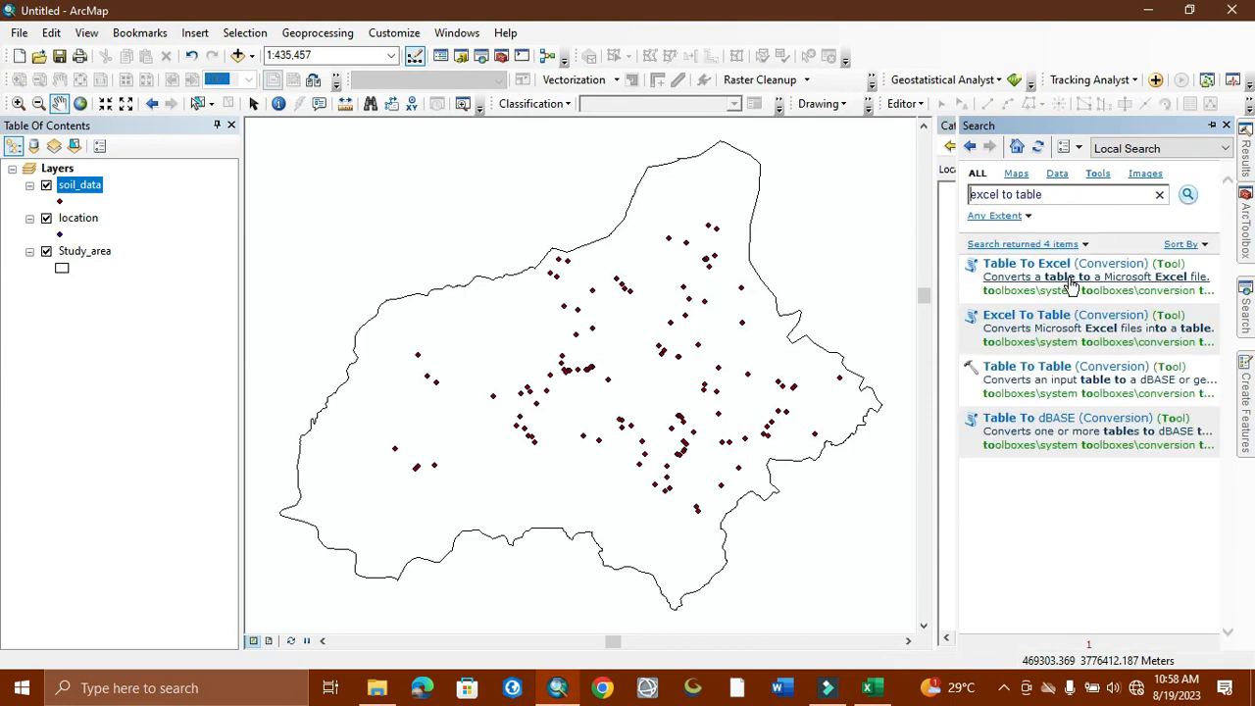
Step: Launch Excel To Table (Conversion) from the search results and wait for its dialog to load
{"action": "left_click", "coordinate": [1037, 316]}
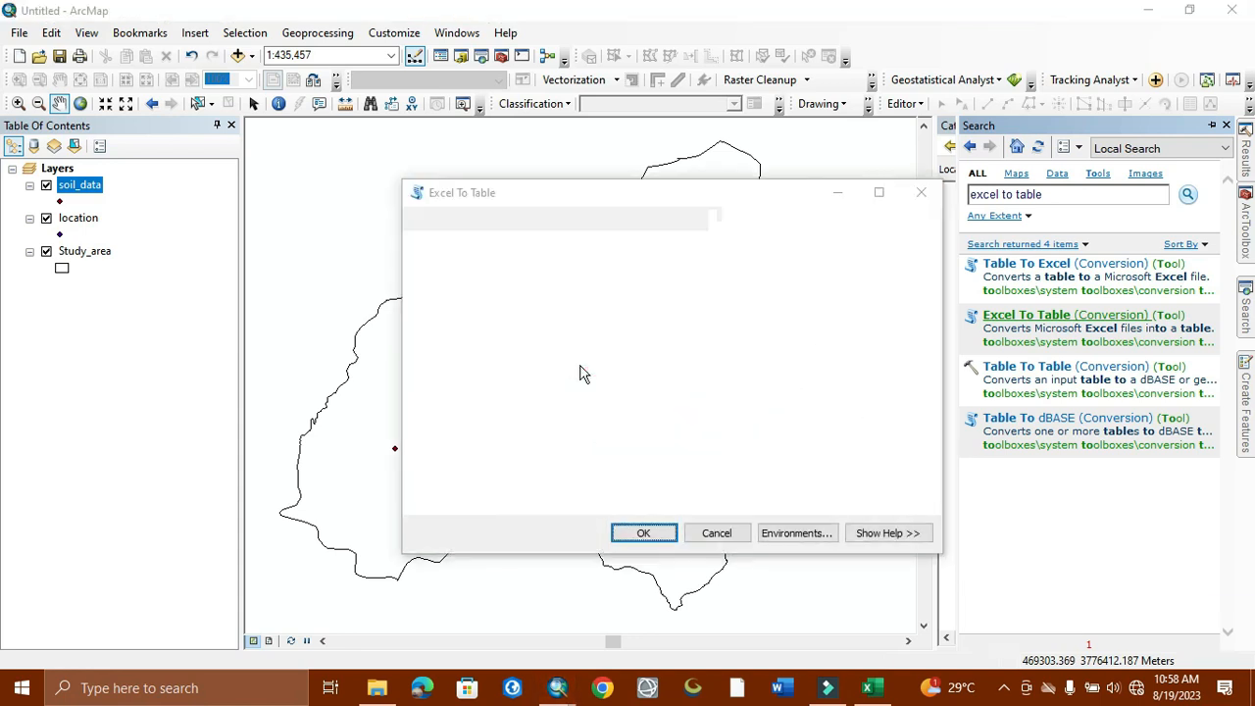
{"action": "left_click", "coordinate": [527, 199]}
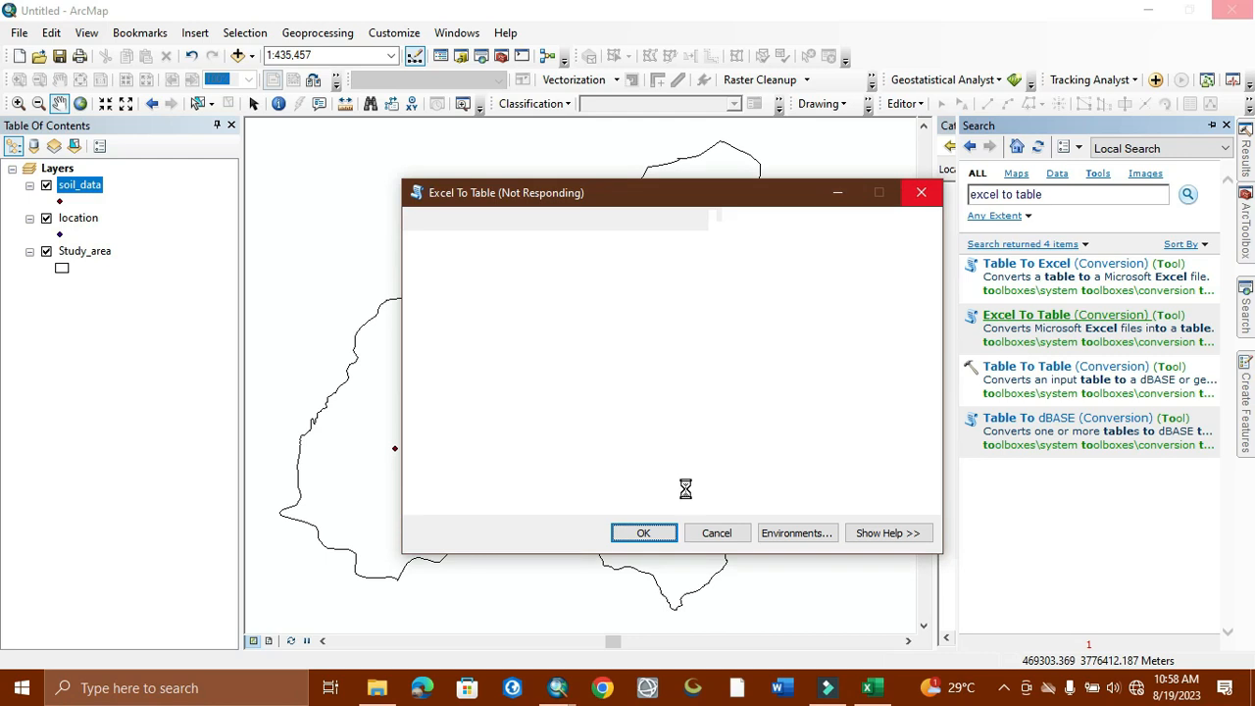
{"action": "left_click", "coordinate": [1003, 688]}
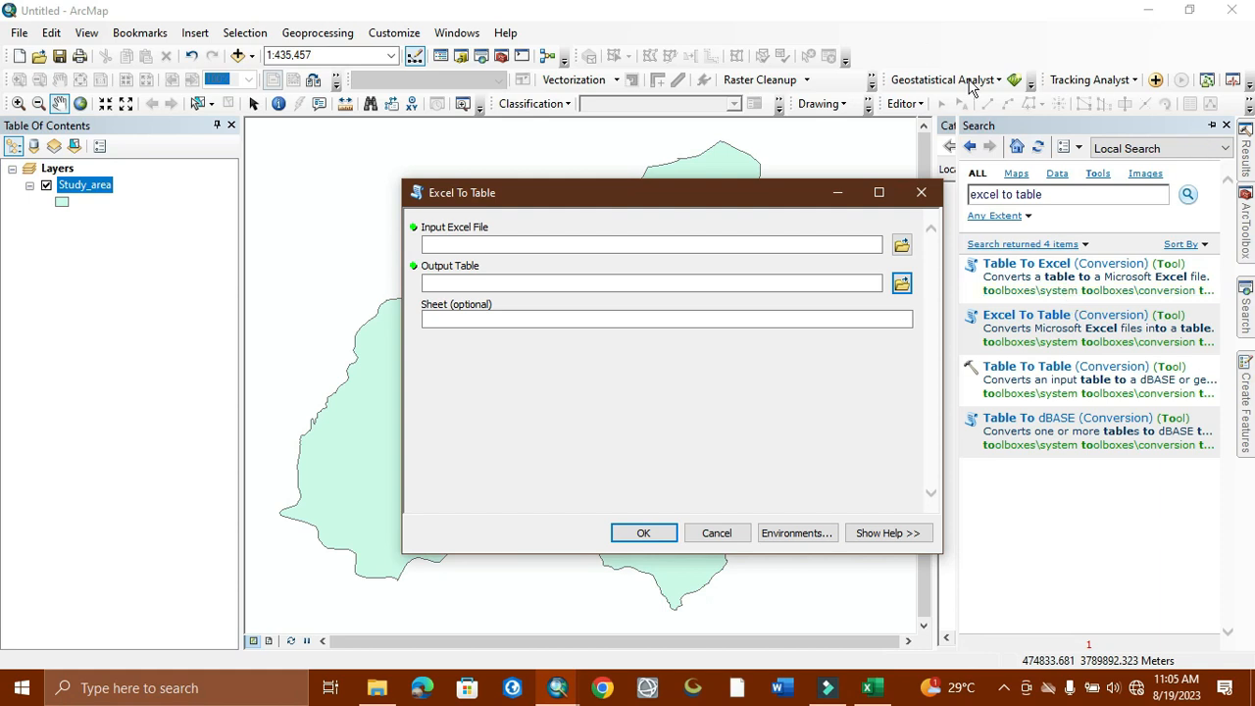
Step: Set soil_data_2.xlsx from I:\ayman_work as the input workbook, with sheet ENDATA2 (1)
{"action": "left_click", "coordinate": [902, 245]}
{"action": "left_click", "coordinate": [902, 247]}
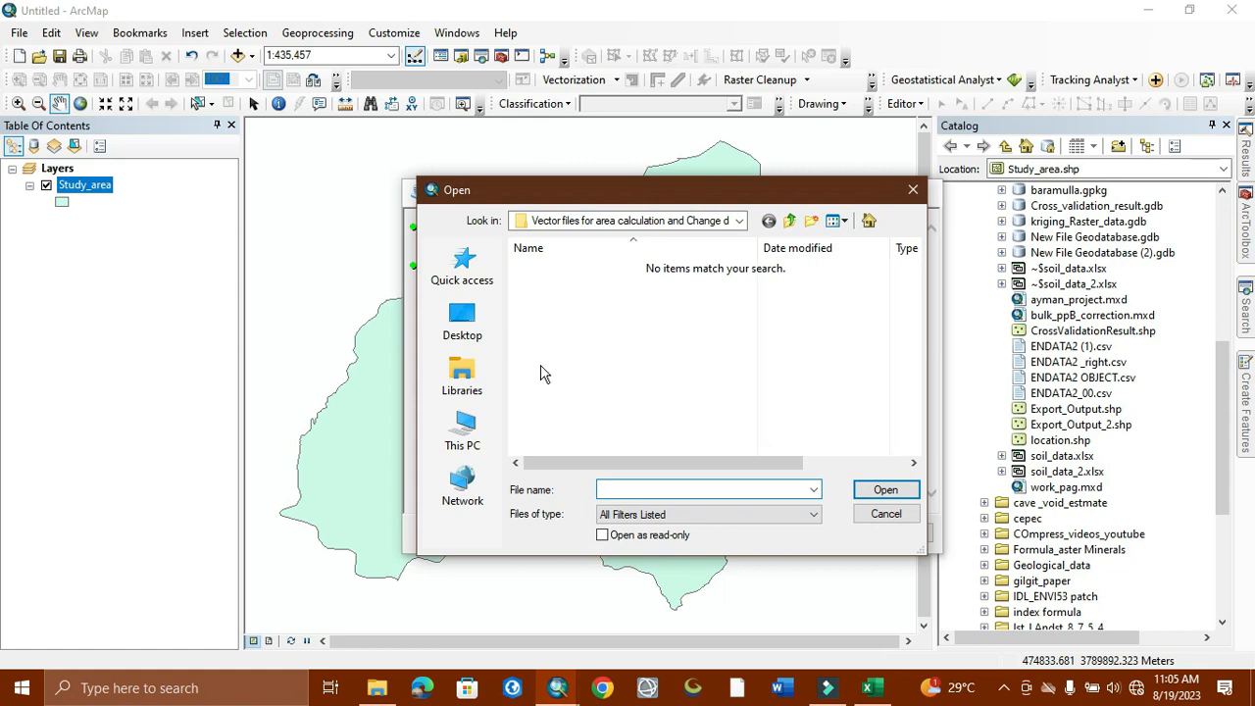
{"action": "left_click", "coordinate": [469, 431]}
{"action": "scroll", "coordinate": [608, 393], "scroll_direction": "down", "scroll_amount": 5}
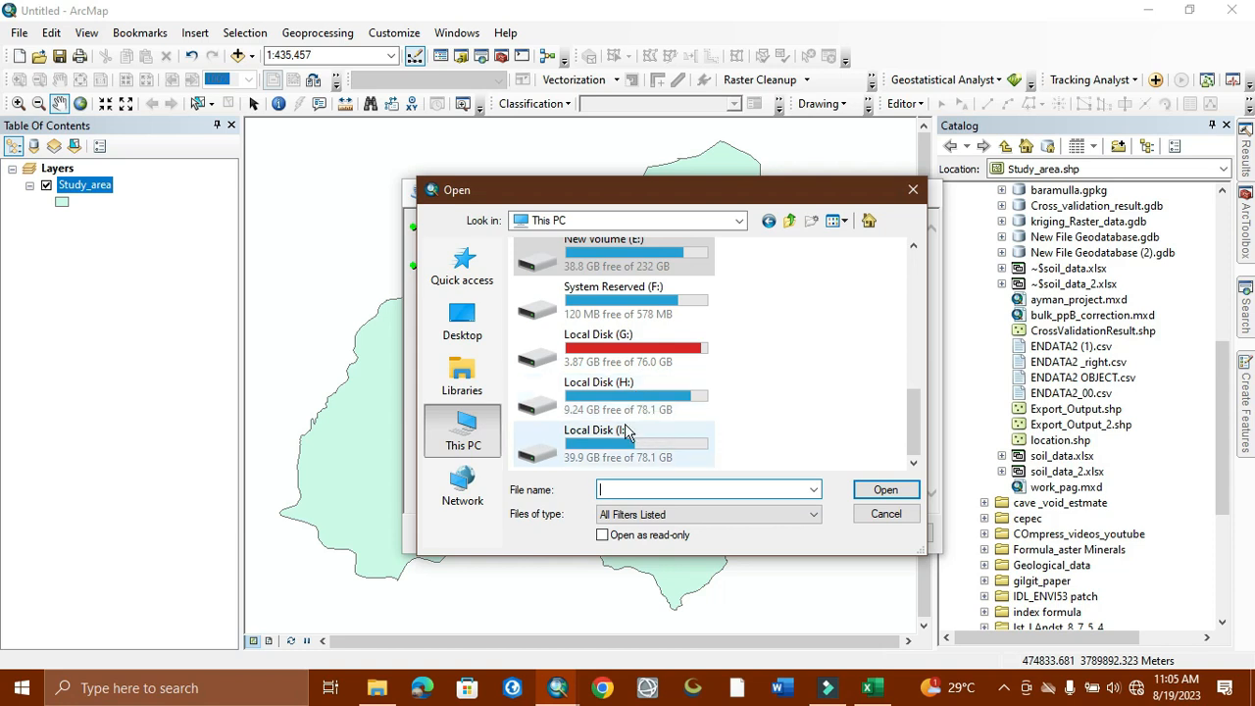
{"action": "double_click", "coordinate": [618, 437]}
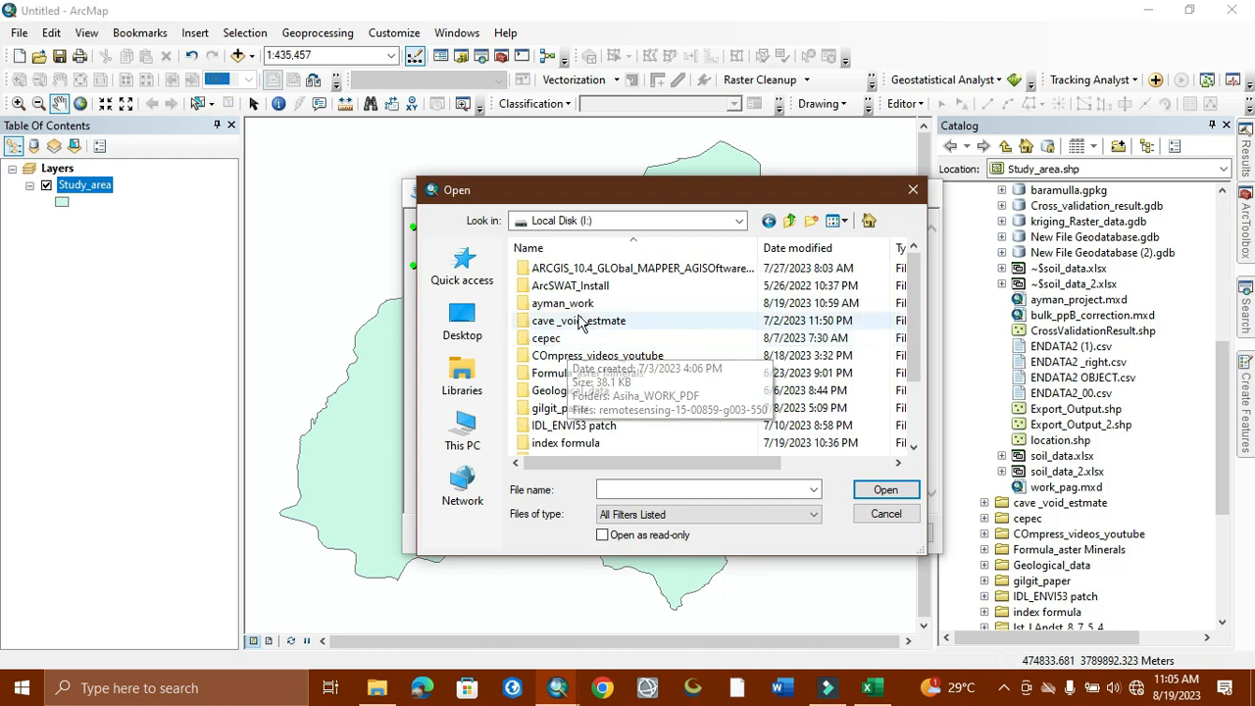
{"action": "double_click", "coordinate": [579, 306]}
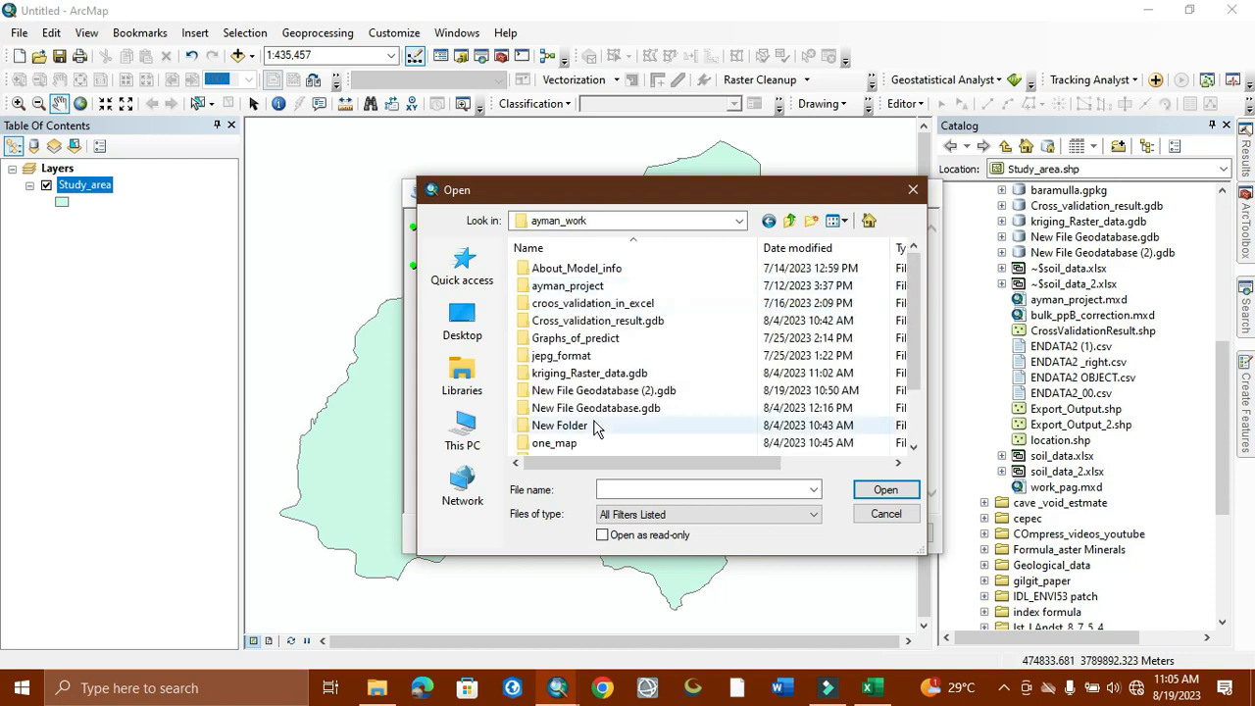
{"action": "scroll", "coordinate": [564, 432], "scroll_direction": "down", "scroll_amount": 1}
{"action": "left_click", "coordinate": [553, 446]}
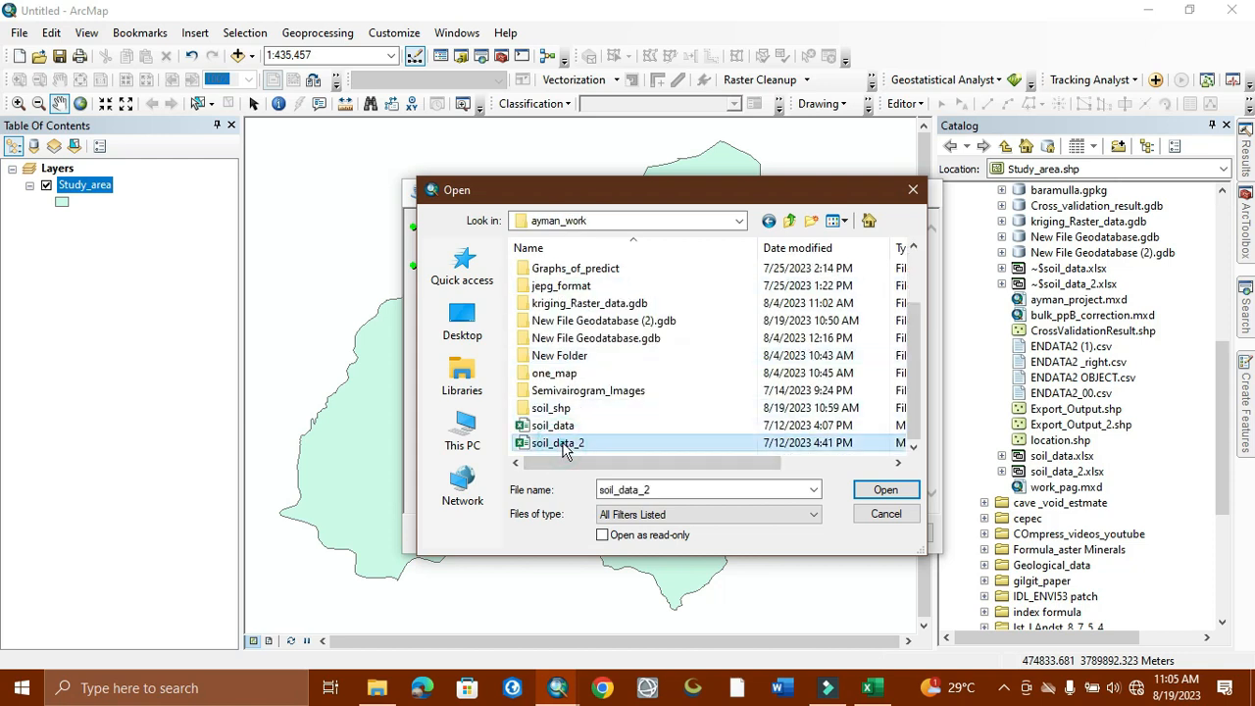
{"action": "left_click", "coordinate": [885, 490]}
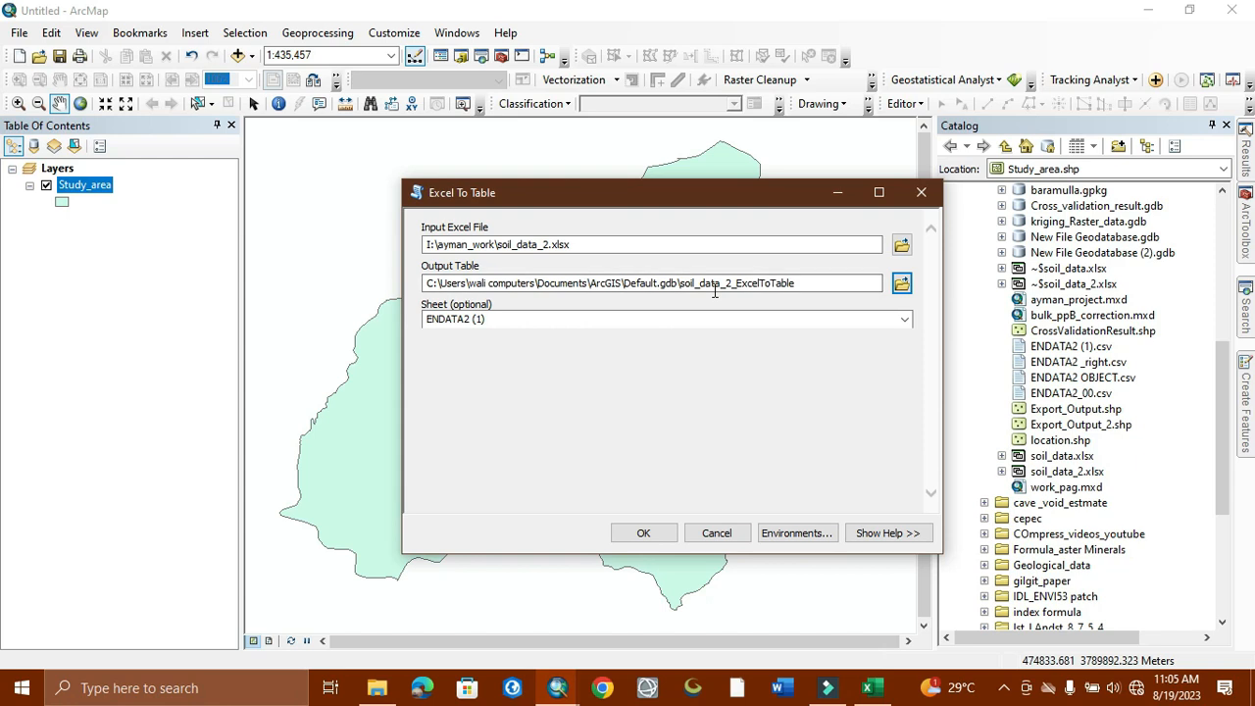
Step: Browse the output table location to the youtube_videos_flimora_11 folder on the H: drive
{"action": "left_click", "coordinate": [899, 283]}
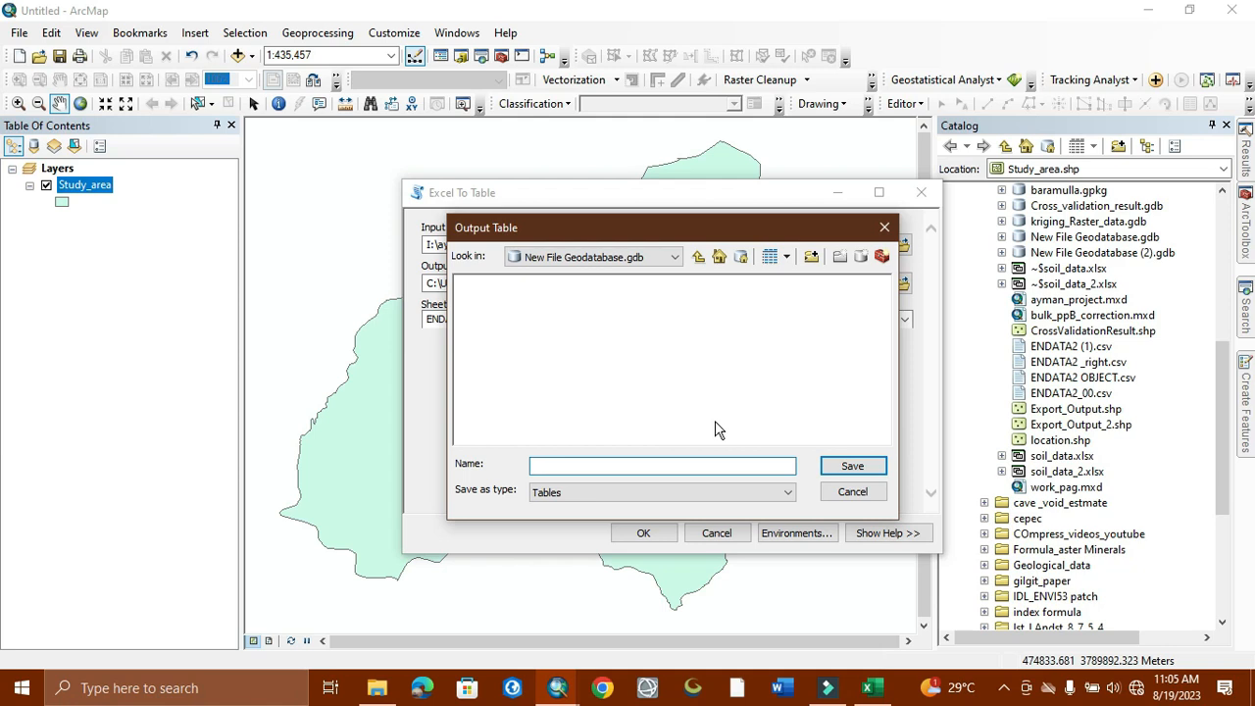
{"action": "left_click", "coordinate": [699, 256]}
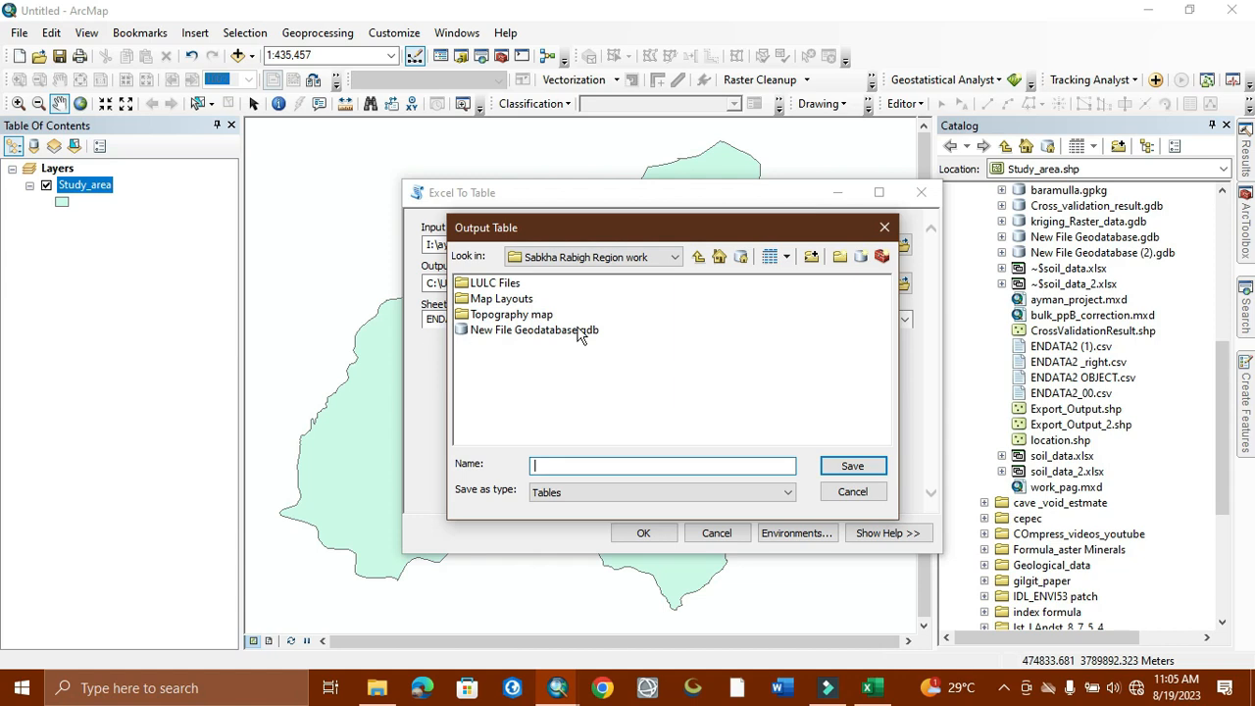
{"action": "left_click", "coordinate": [675, 257]}
{"action": "left_click", "coordinate": [549, 401]}
{"action": "scroll", "coordinate": [515, 368], "scroll_direction": "down", "scroll_amount": 2}
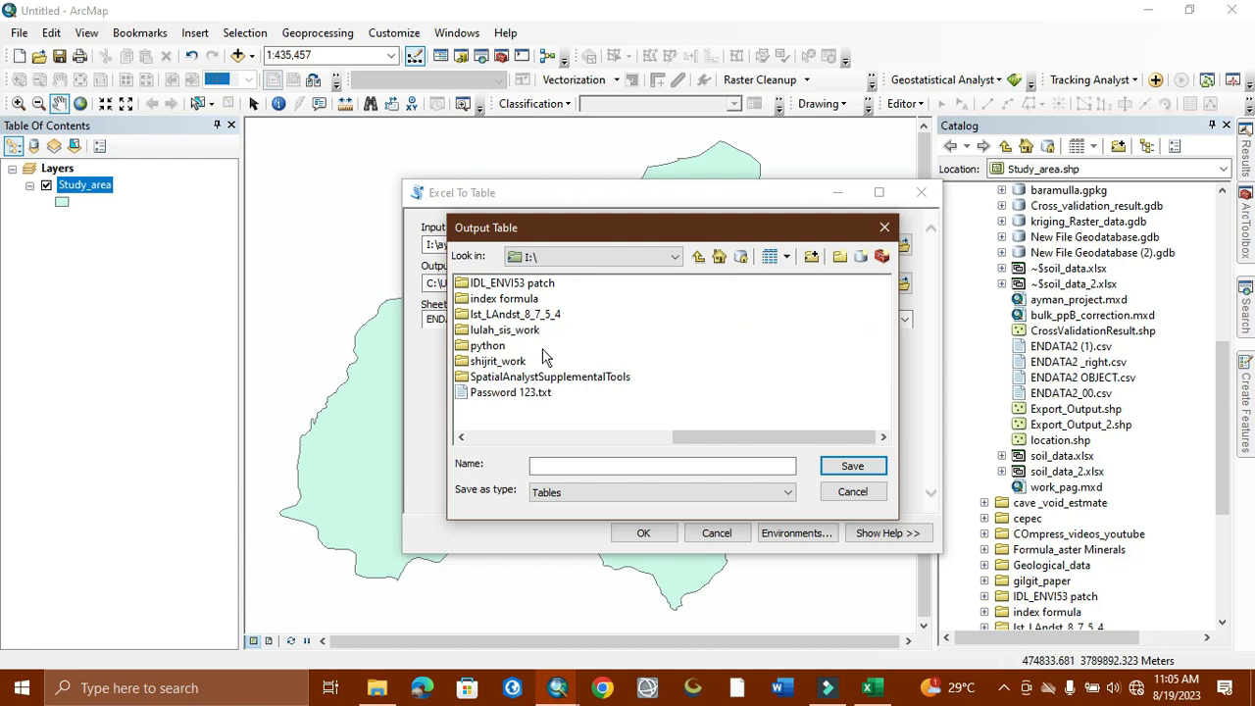
{"action": "scroll", "coordinate": [546, 358], "scroll_direction": "up", "scroll_amount": 2}
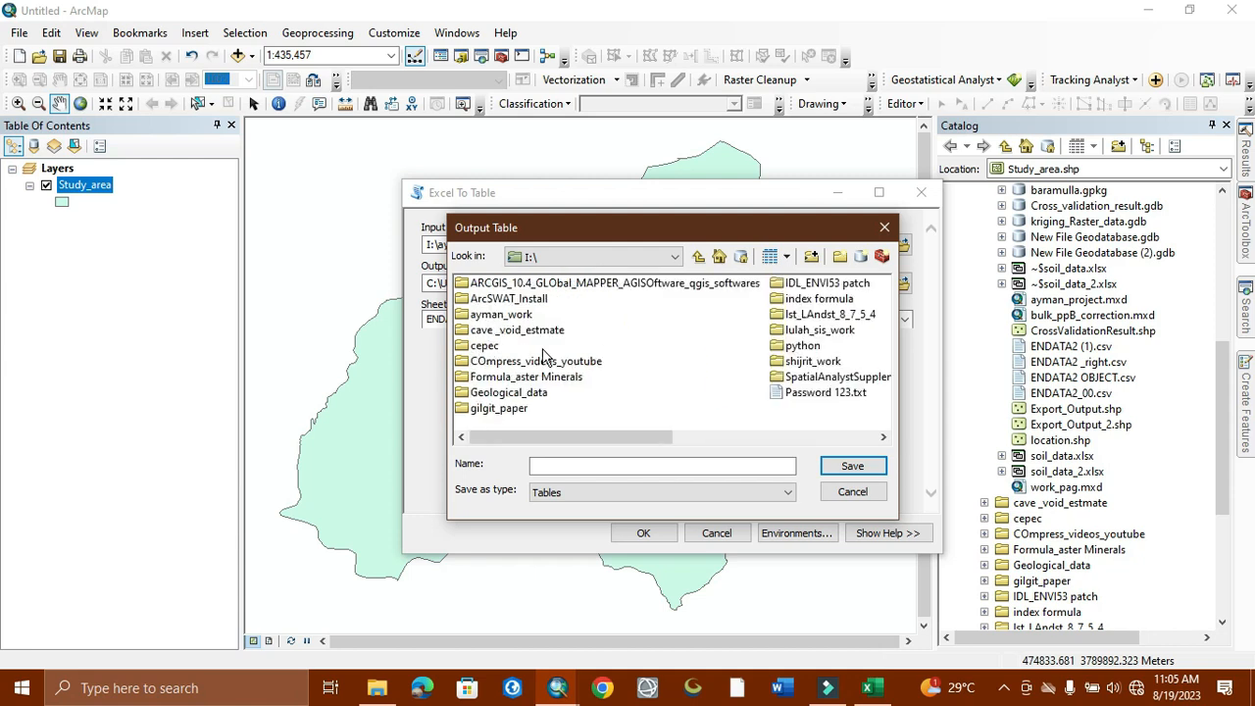
{"action": "left_click", "coordinate": [696, 257]}
{"action": "double_click", "coordinate": [481, 361]}
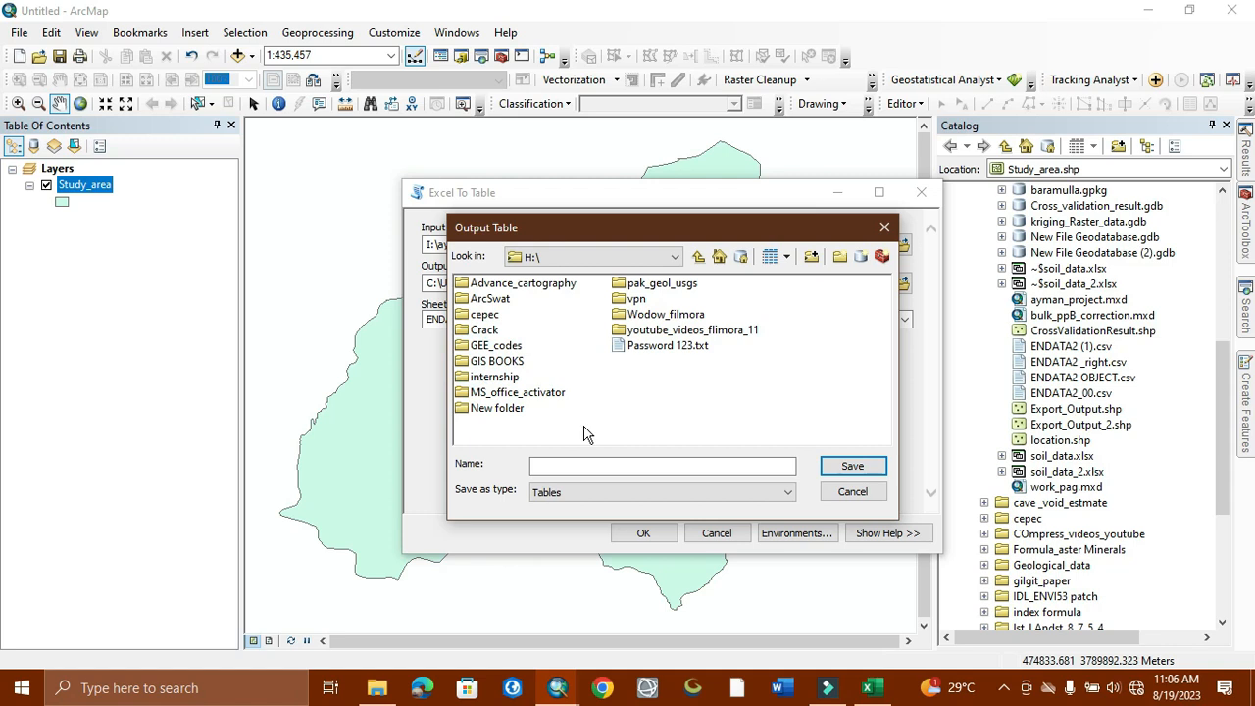
{"action": "double_click", "coordinate": [657, 330]}
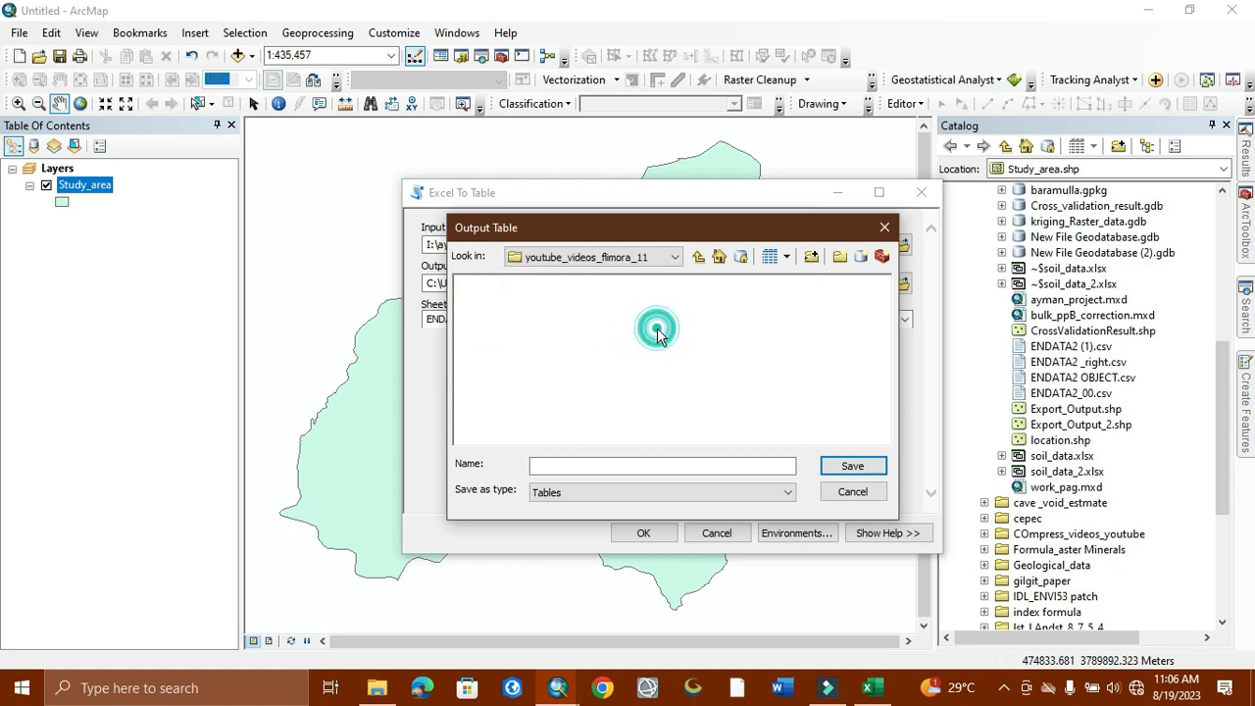
Step: Create New File Geodatabase.gdb there and save the output table inside it as Soil_data
{"action": "left_click", "coordinate": [585, 469]}
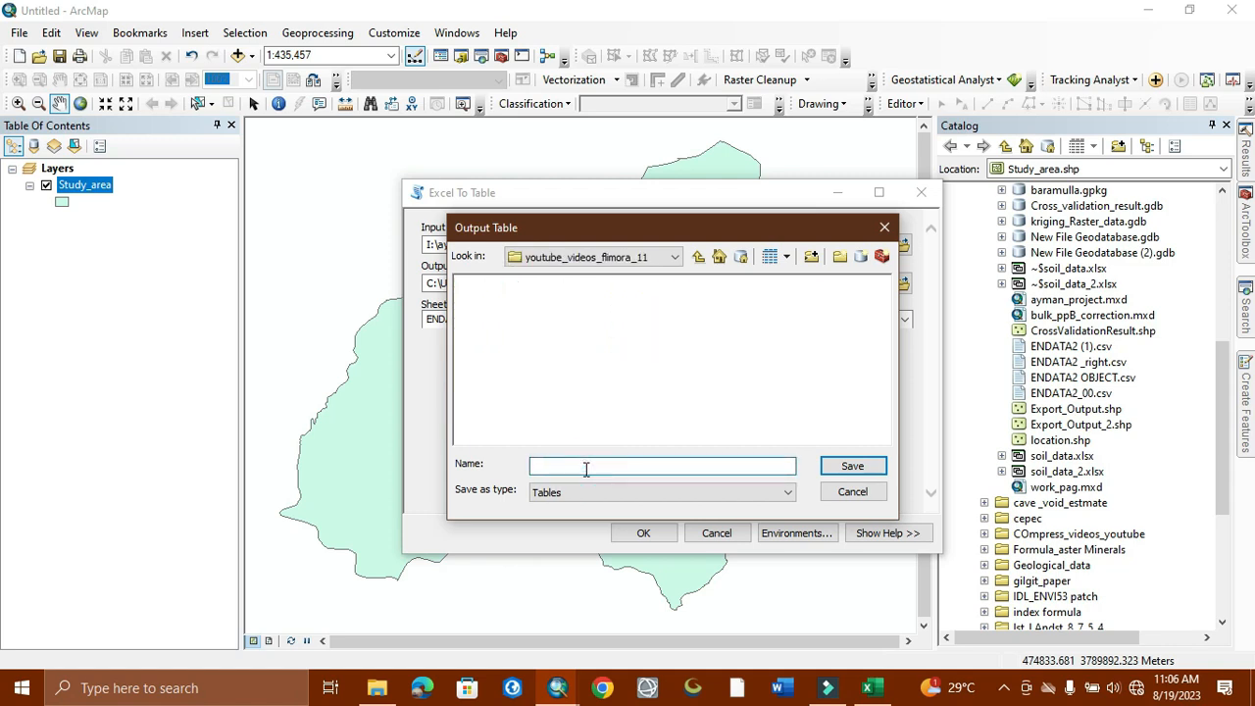
{"action": "left_click", "coordinate": [862, 256]}
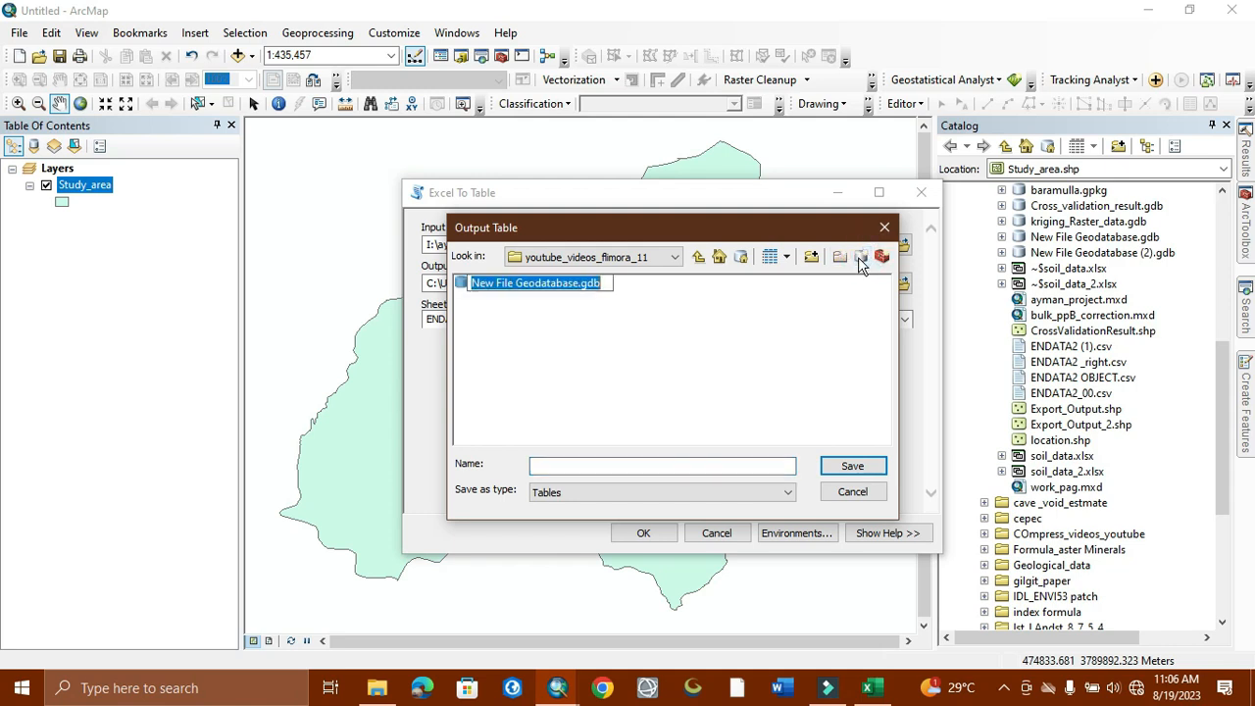
{"action": "left_click", "coordinate": [745, 328]}
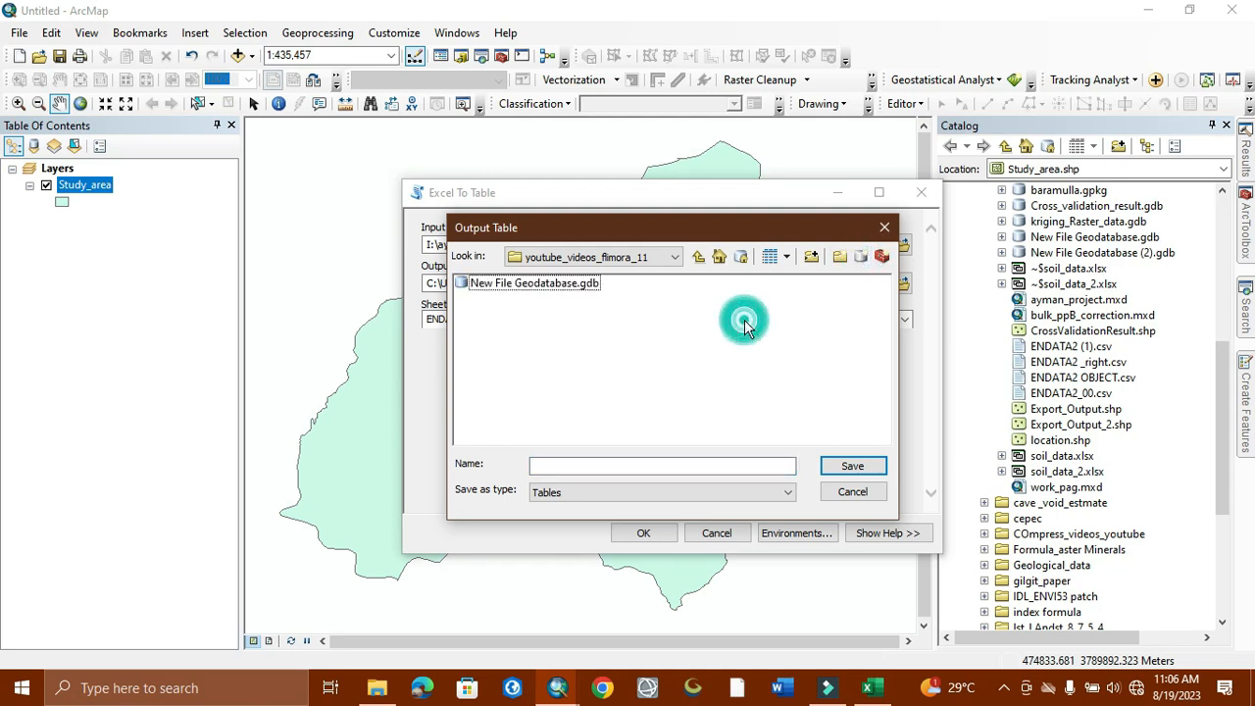
{"action": "double_click", "coordinate": [529, 285]}
{"action": "left_click", "coordinate": [578, 465]}
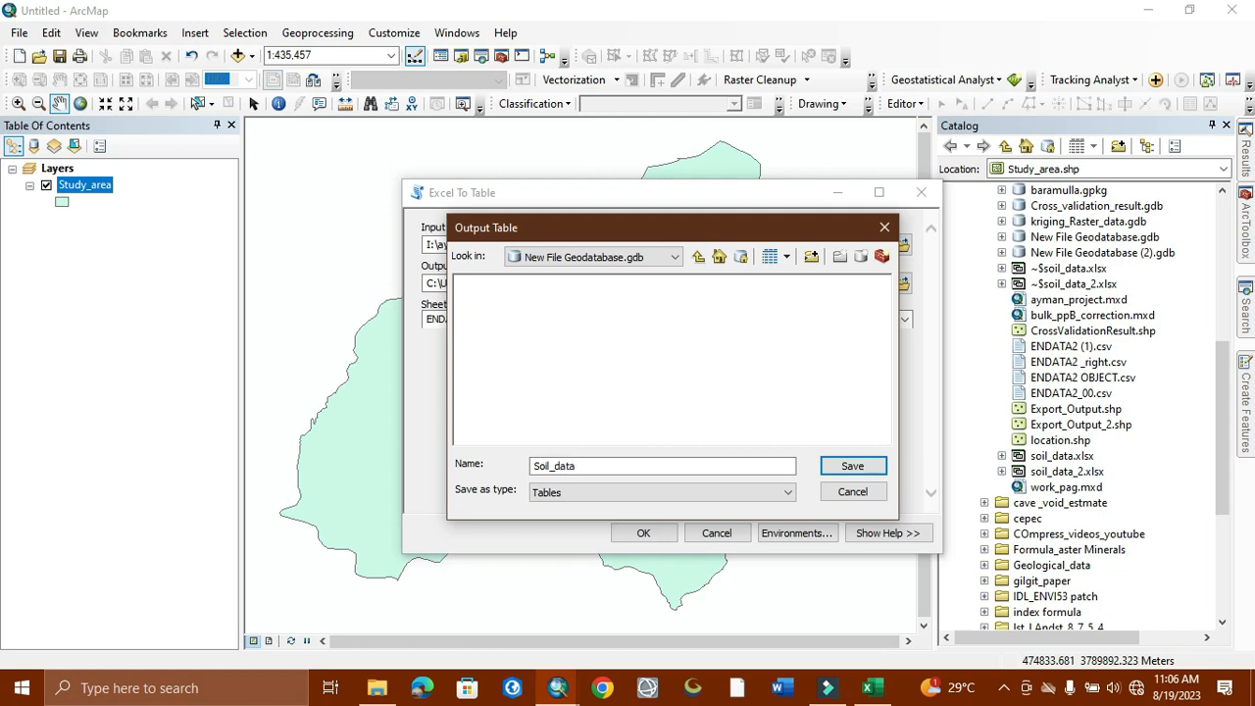
{"action": "left_click", "coordinate": [853, 466]}
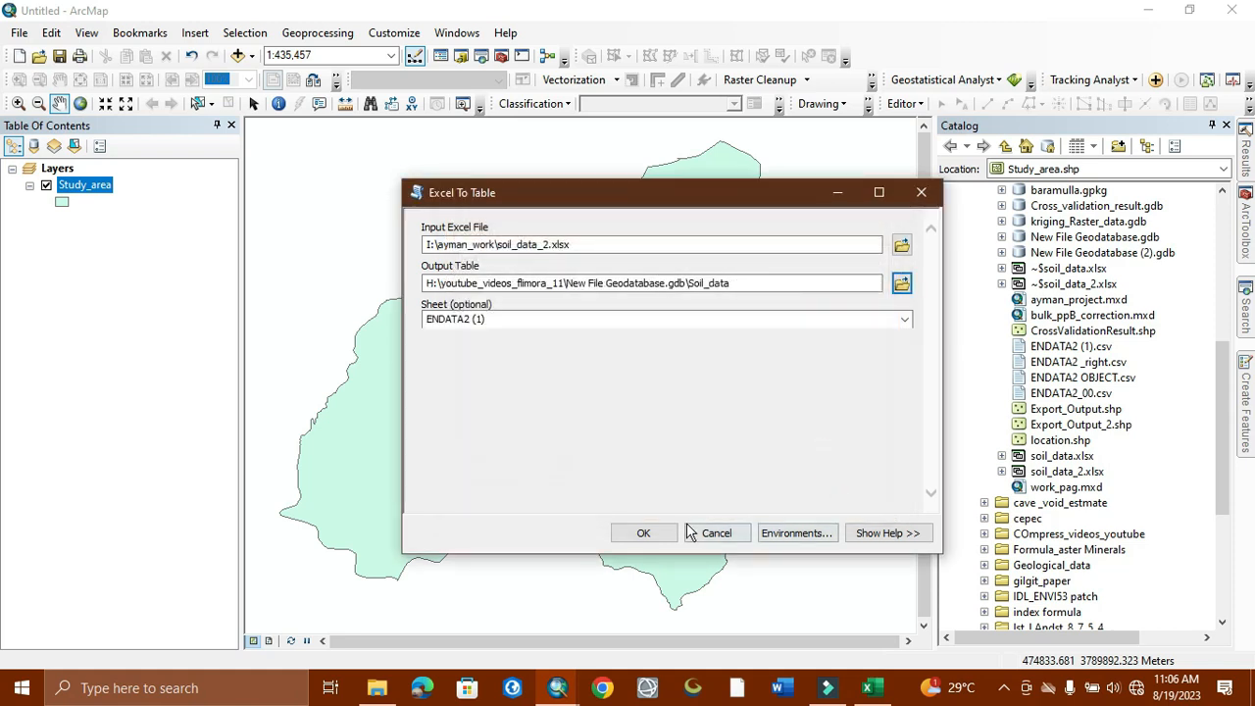
Step: Run Excel To Table so the Soil_data table is added to the map contents
{"action": "left_click", "coordinate": [647, 533]}
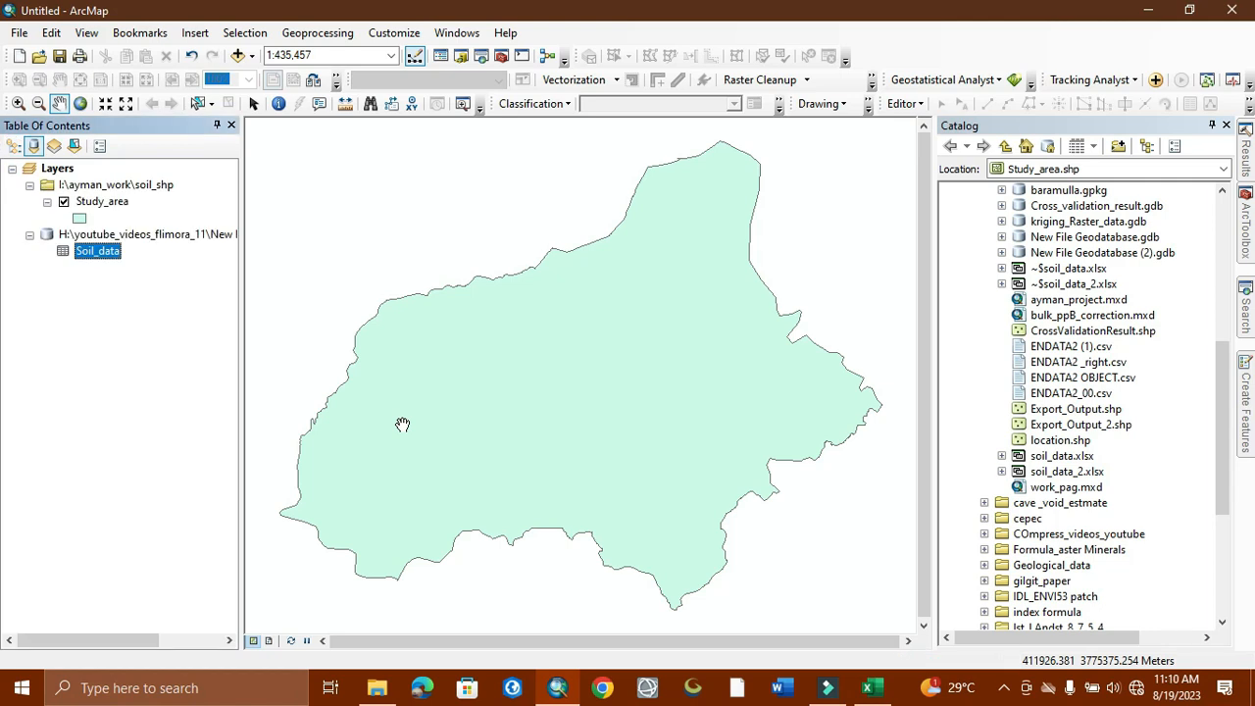
Step: Open the Soil_data attribute table, review its 122 records, and close it
{"action": "right_click", "coordinate": [96, 262]}
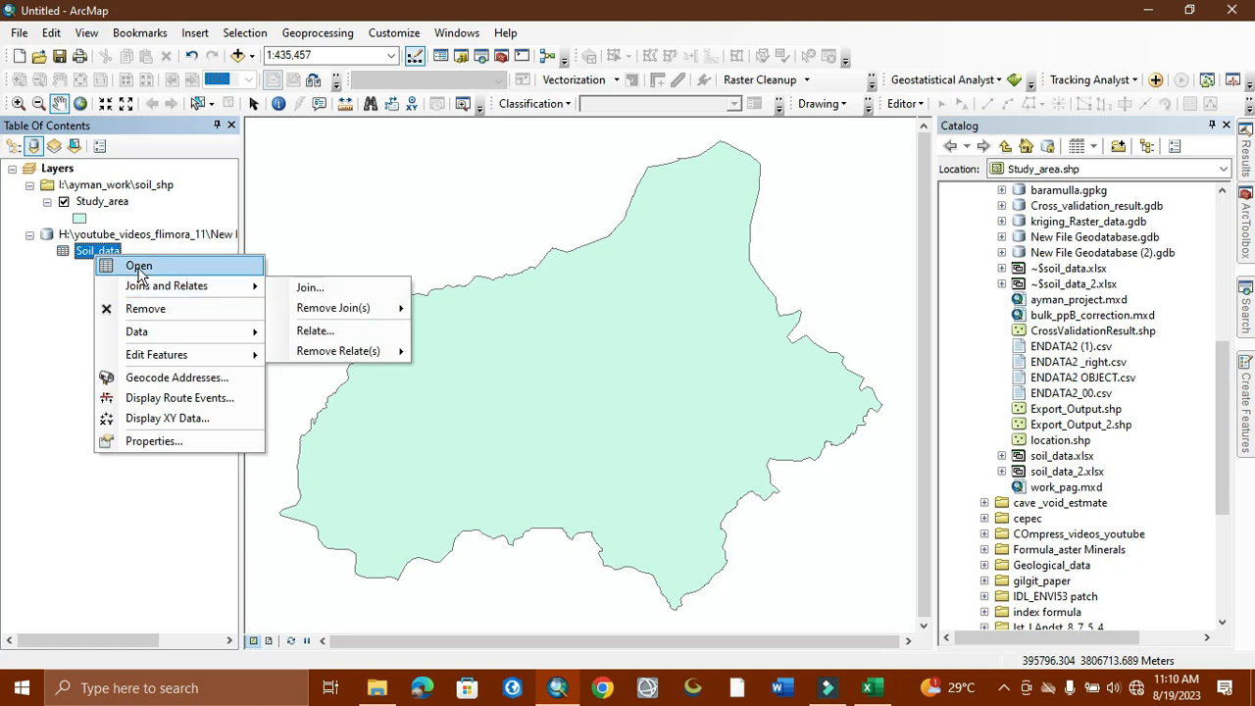
{"action": "left_click", "coordinate": [138, 272]}
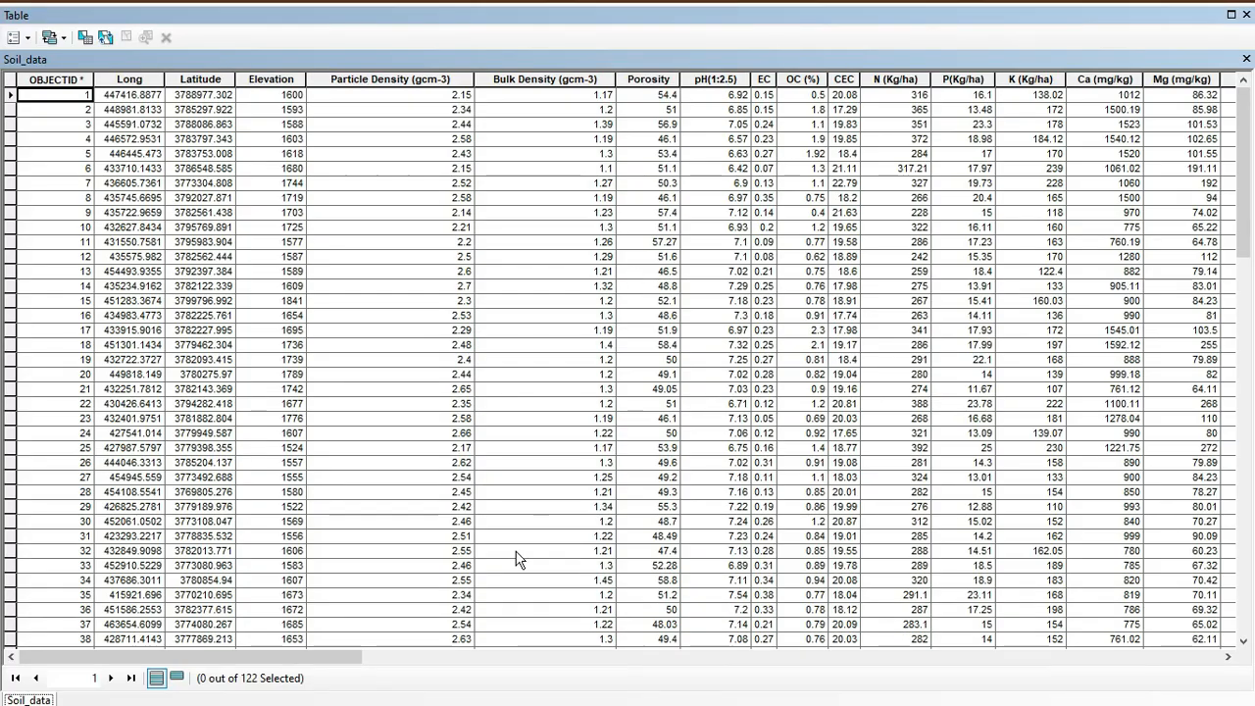
{"action": "left_click_drag", "start_coordinate": [255, 660], "coordinate": [1002, 660]}
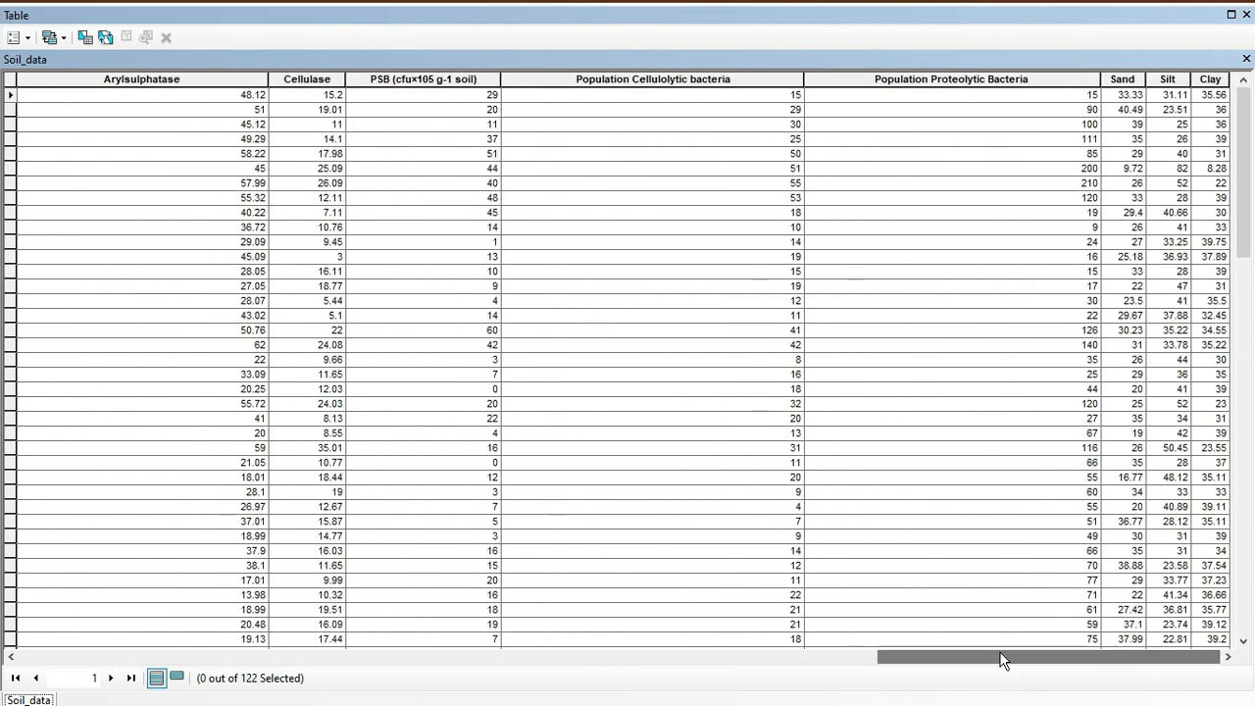
{"action": "left_click", "coordinate": [1245, 16]}
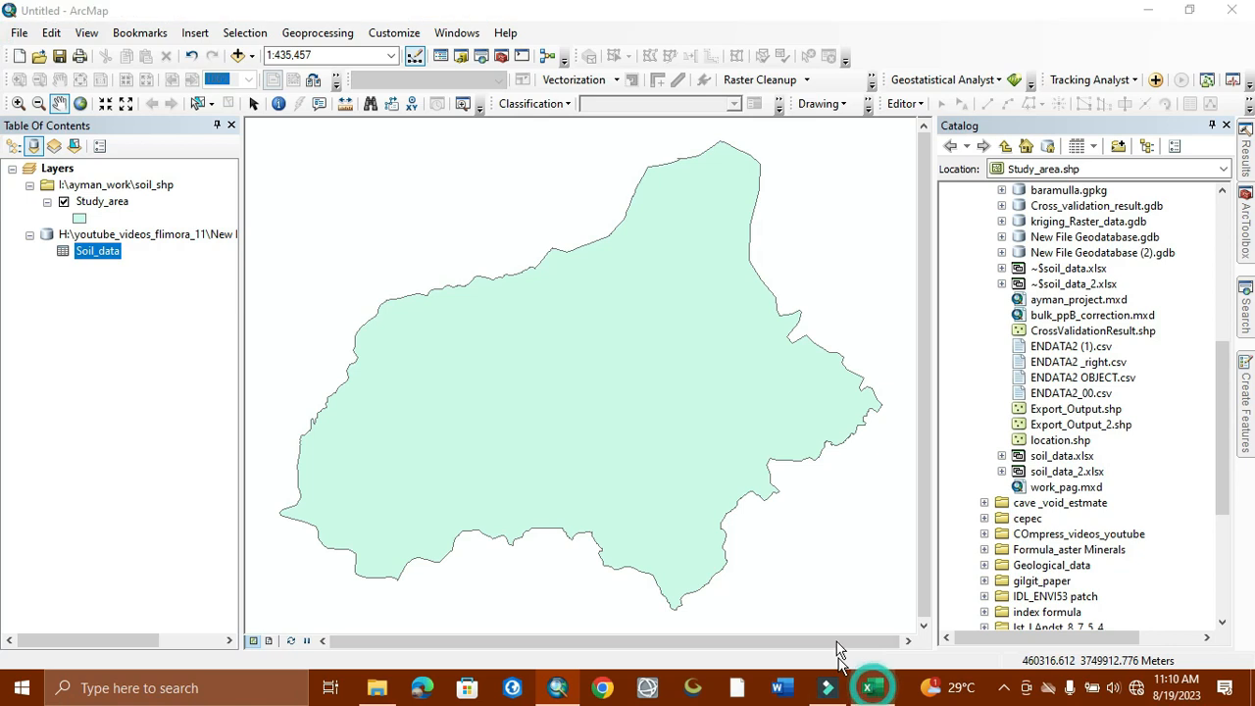
Step: Bring up the soil_data_2 workbook's ENDATA2 (1) sheet in Excel and scroll through it
{"action": "left_click", "coordinate": [867, 687]}
{"action": "scroll", "coordinate": [604, 490], "scroll_direction": "down", "scroll_amount": 6}
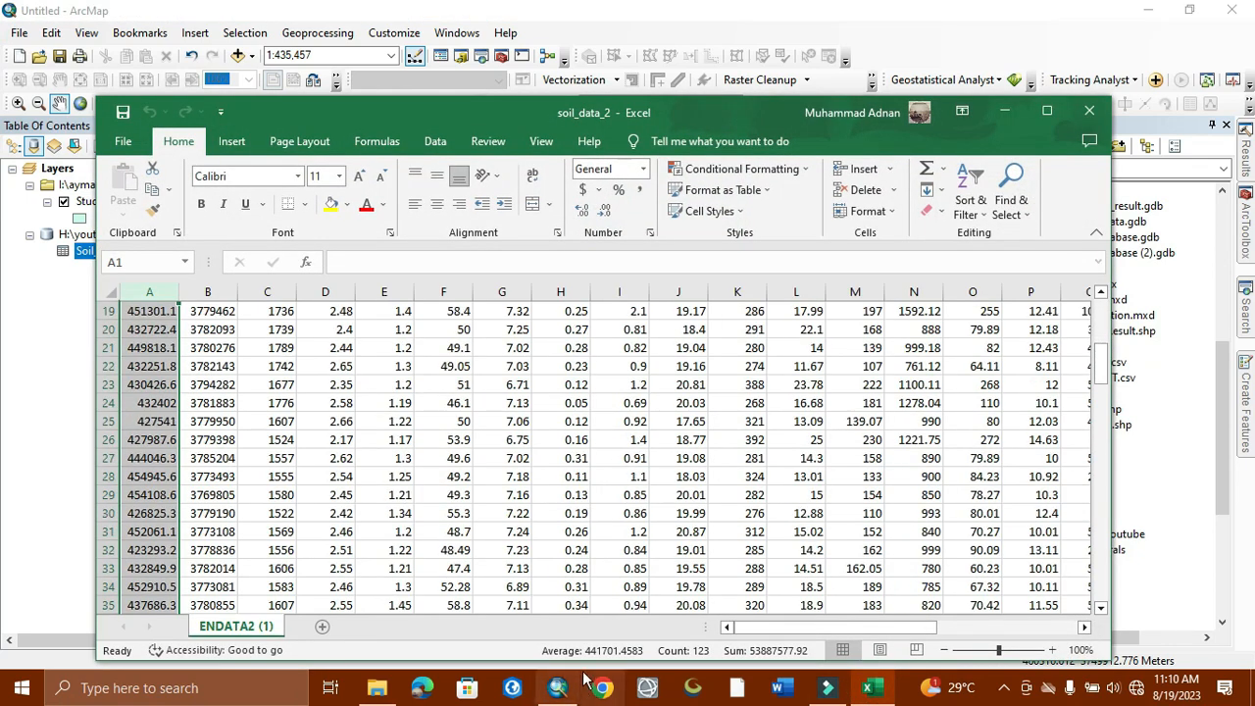
{"action": "scroll", "coordinate": [839, 632], "scroll_direction": "right", "scroll_amount": 4}
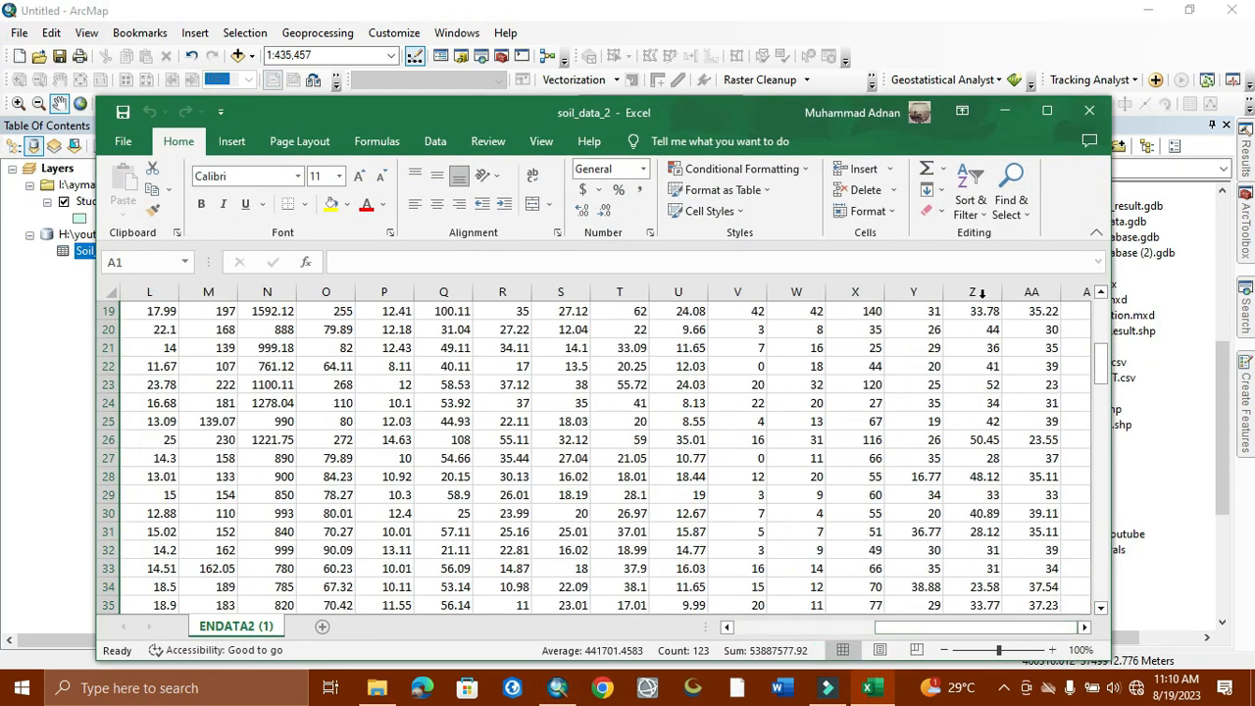
Step: Return to ArcMap and give the Study_area polygon a Hollow symbol
{"action": "left_click", "coordinate": [1004, 111]}
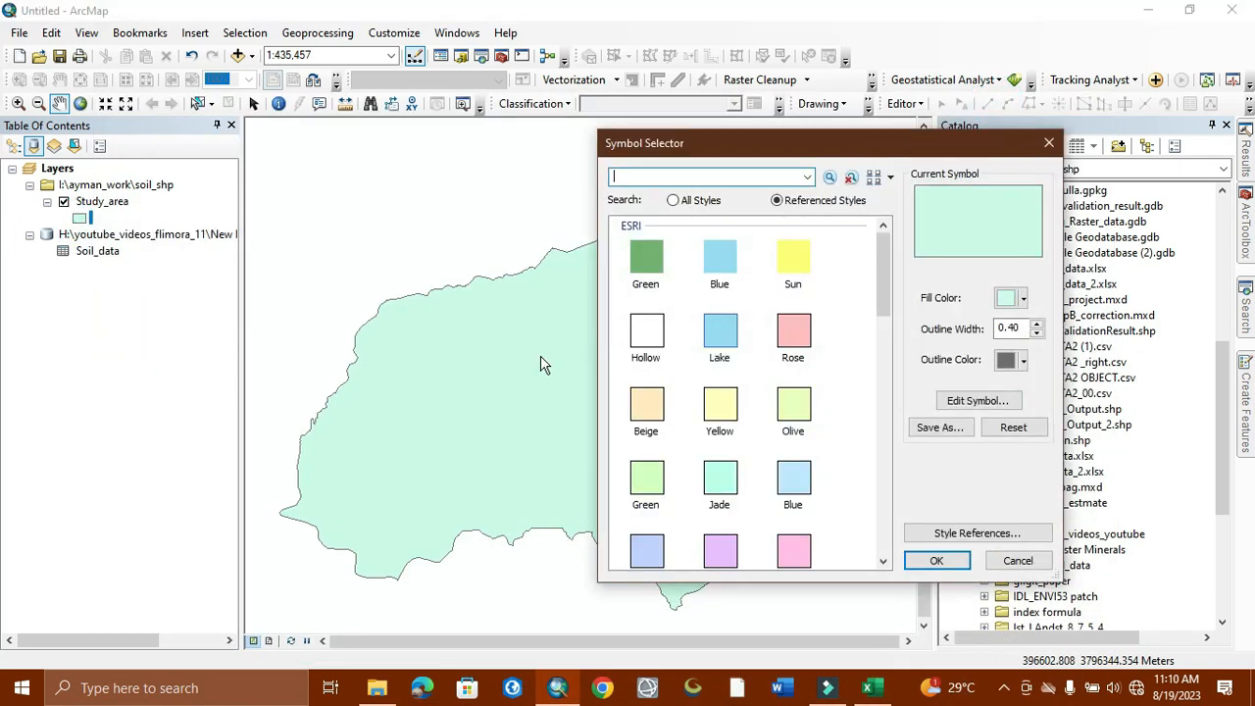
{"action": "left_click", "coordinate": [653, 327]}
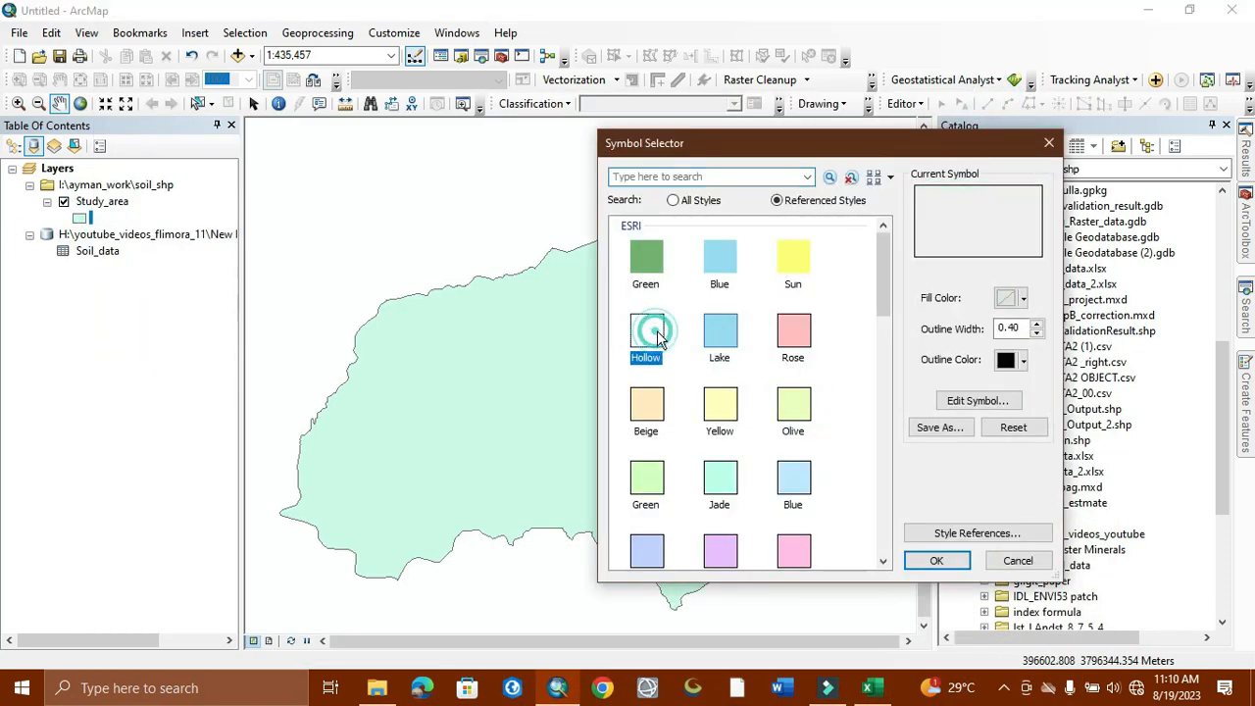
{"action": "left_click", "coordinate": [934, 559]}
Step: Select the Soil_data table in the contents and bring up its context menu
{"action": "left_click", "coordinate": [97, 251]}
{"action": "right_click", "coordinate": [96, 254]}
{"action": "mouse_move", "coordinate": [152, 342]}
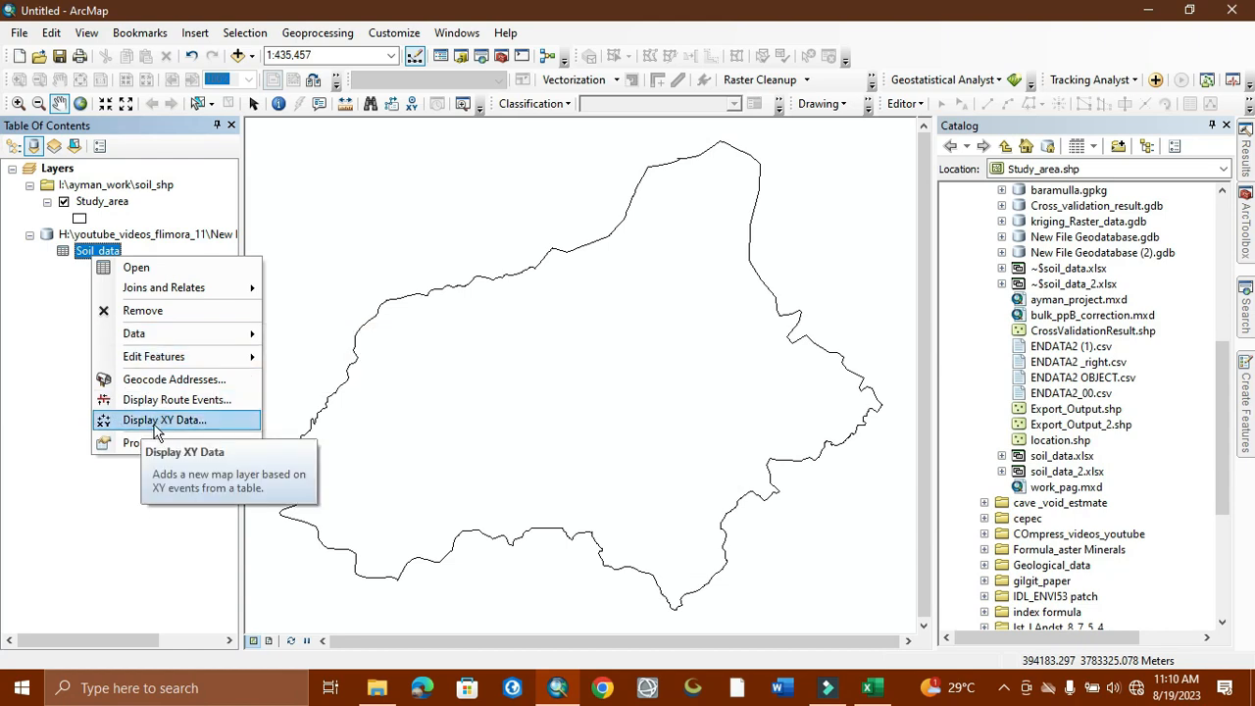
Step: Display Soil_data's XY data with X = Long, Y = Latitude in WGS 84 UTM zone 43N
{"action": "left_click", "coordinate": [157, 422]}
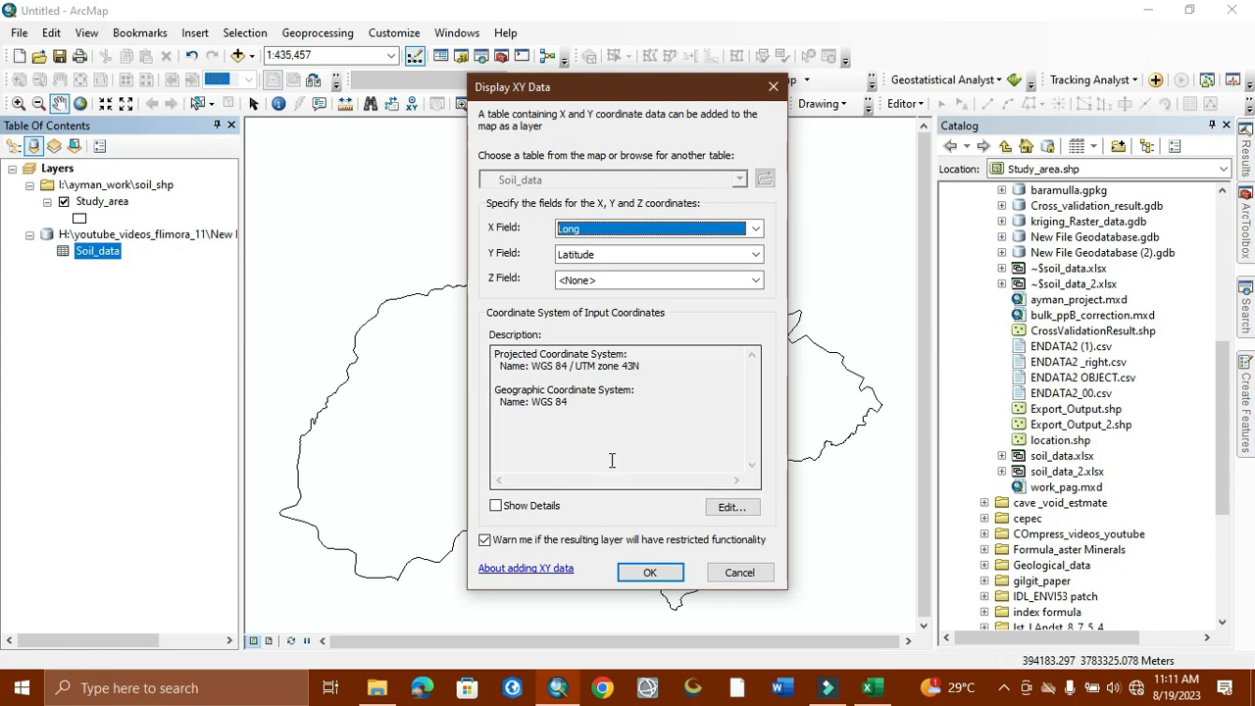
{"action": "left_click", "coordinate": [647, 573]}
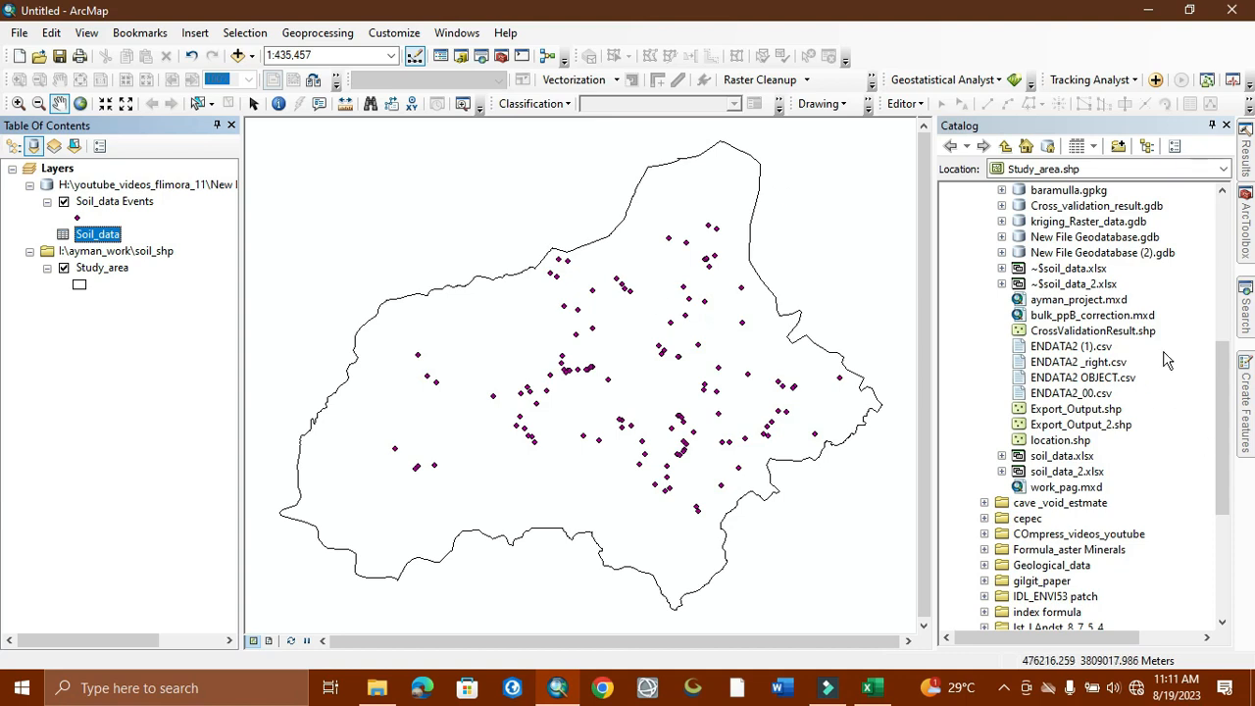
Step: Clear the 'excel to table' query from the Search pane
{"action": "left_click", "coordinate": [1246, 313]}
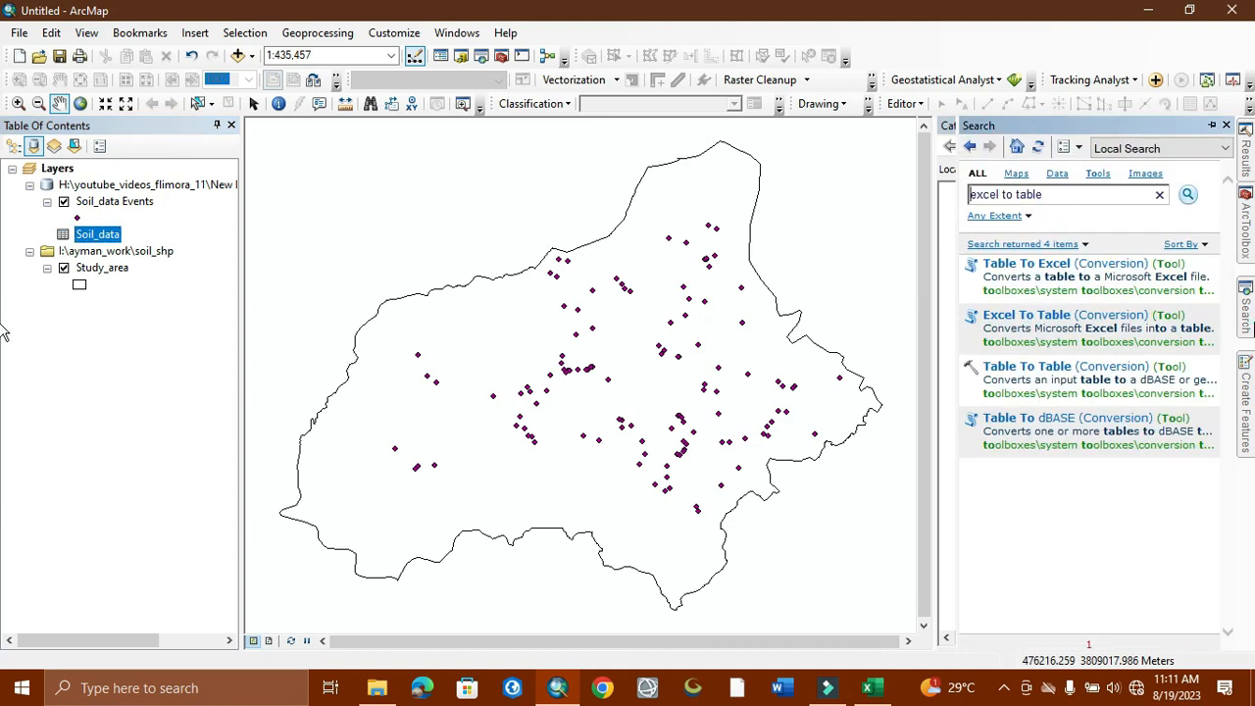
{"action": "left_click", "coordinate": [1083, 189]}
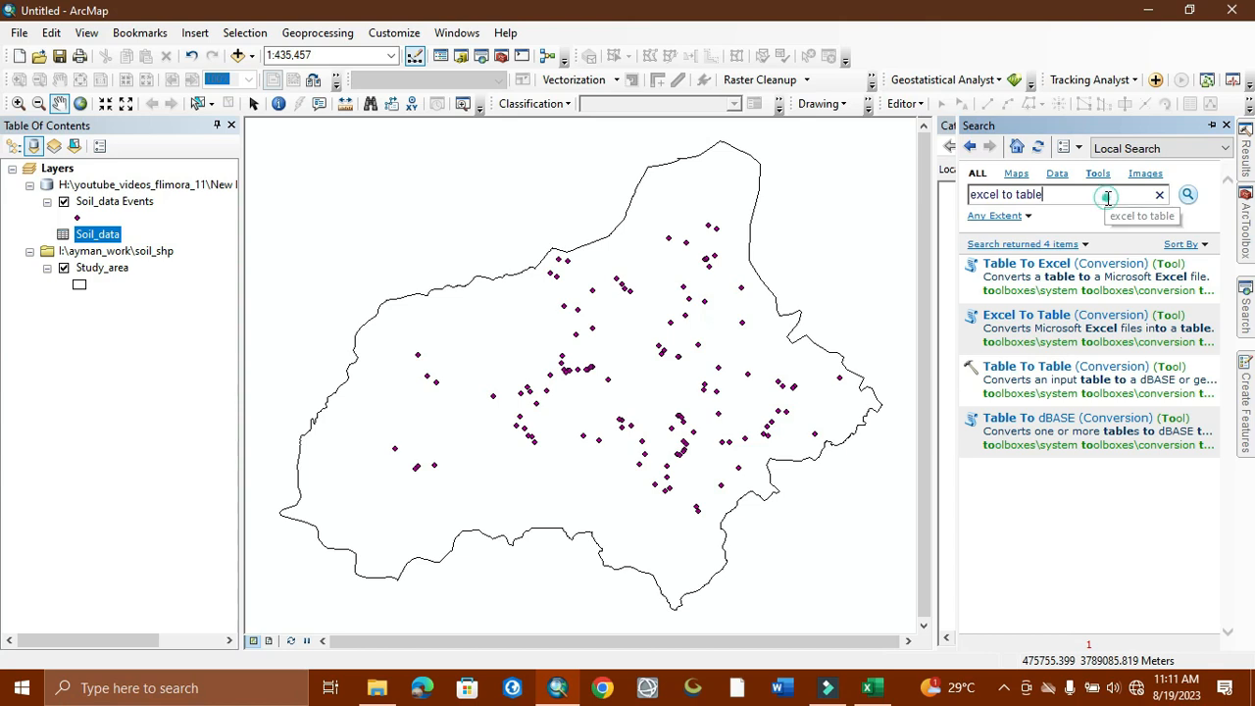
{"action": "left_click_drag", "start_coordinate": [1102, 193], "coordinate": [881, 199]}
{"action": "key", "text": "BackSpace"}
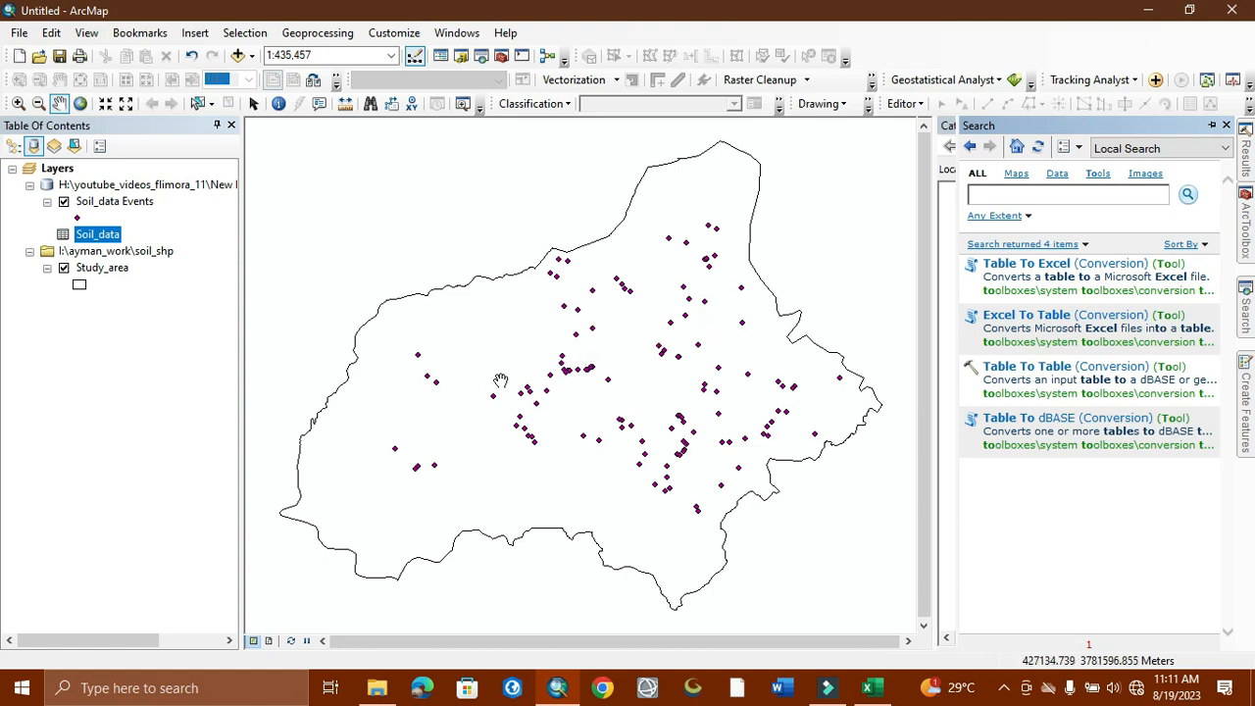
Step: Give the Soil_data Events points the green Circle 2 symbol
{"action": "left_click", "coordinate": [78, 218]}
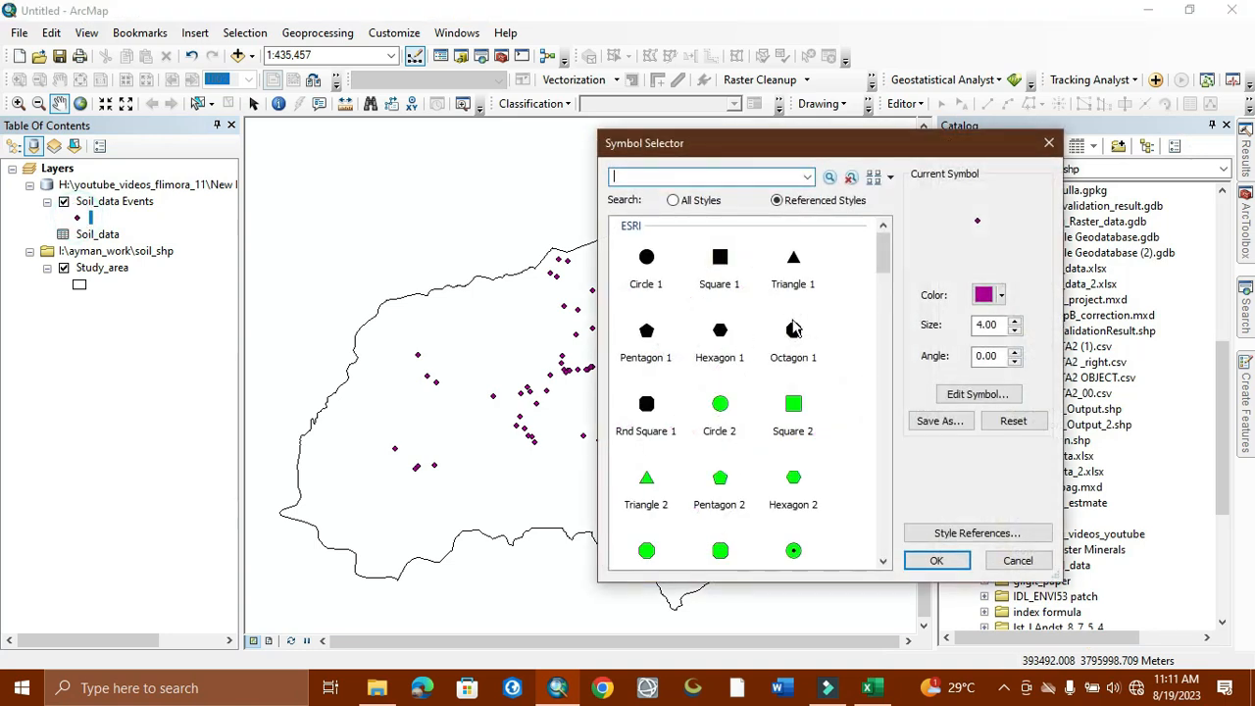
{"action": "left_click", "coordinate": [720, 404]}
{"action": "left_click", "coordinate": [934, 561]}
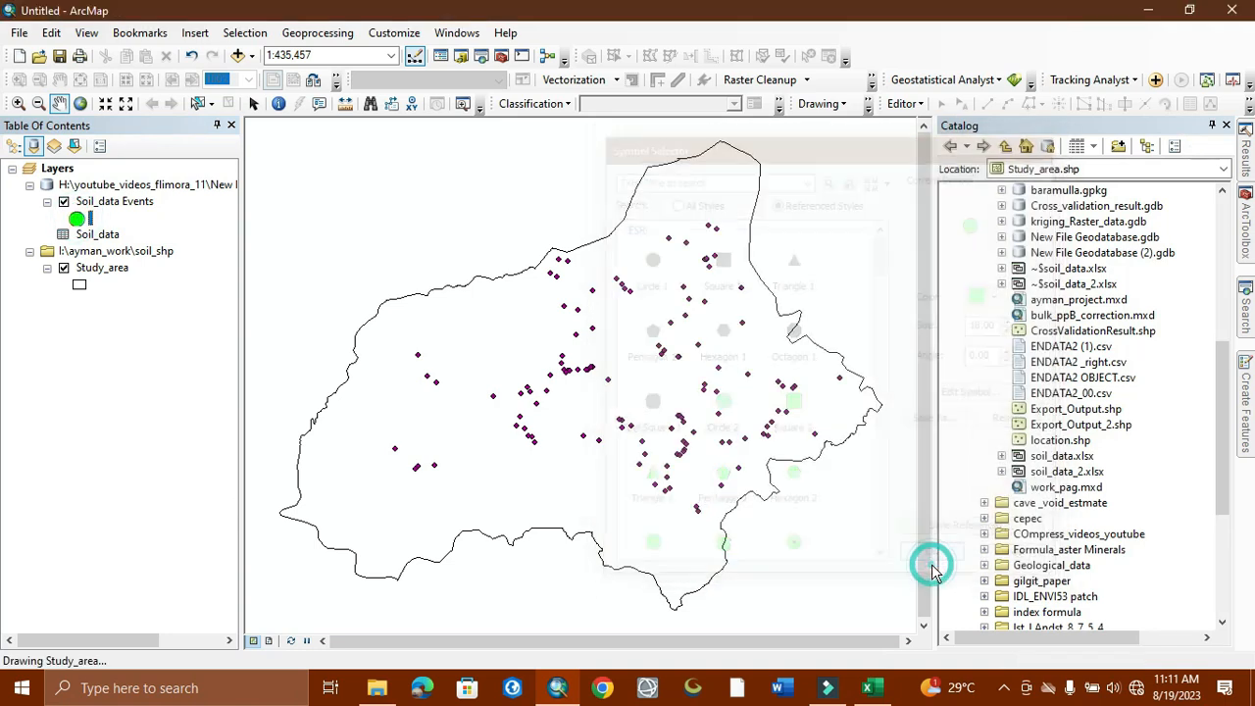